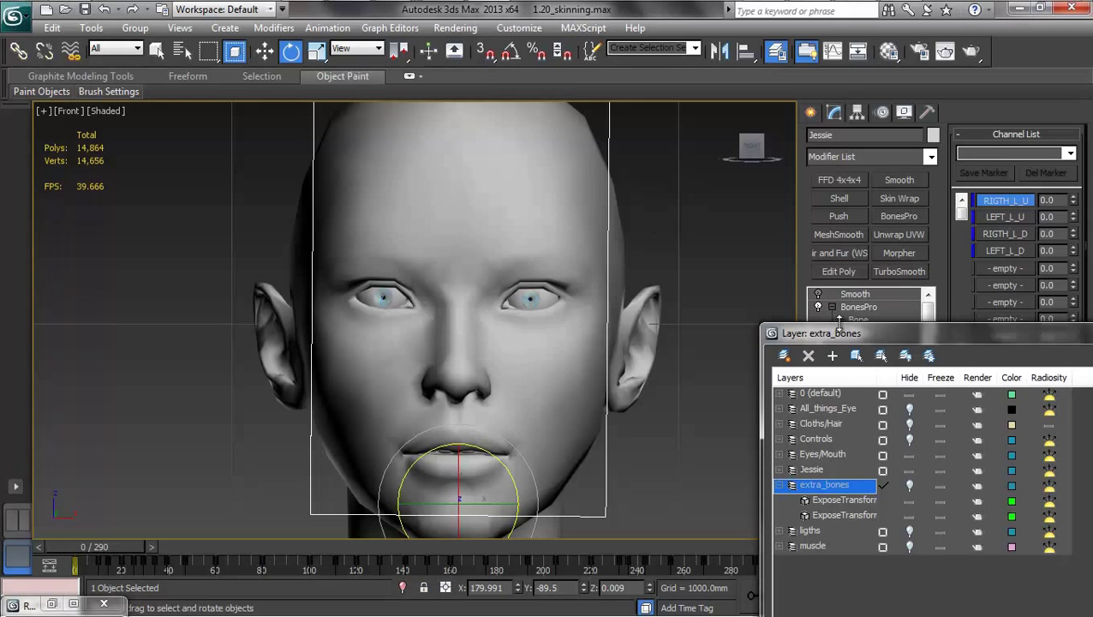
- Drag the extra_bones layer window down-right to expose Jessie's modifier stack and morph channels
drag(848, 336, 944, 432)
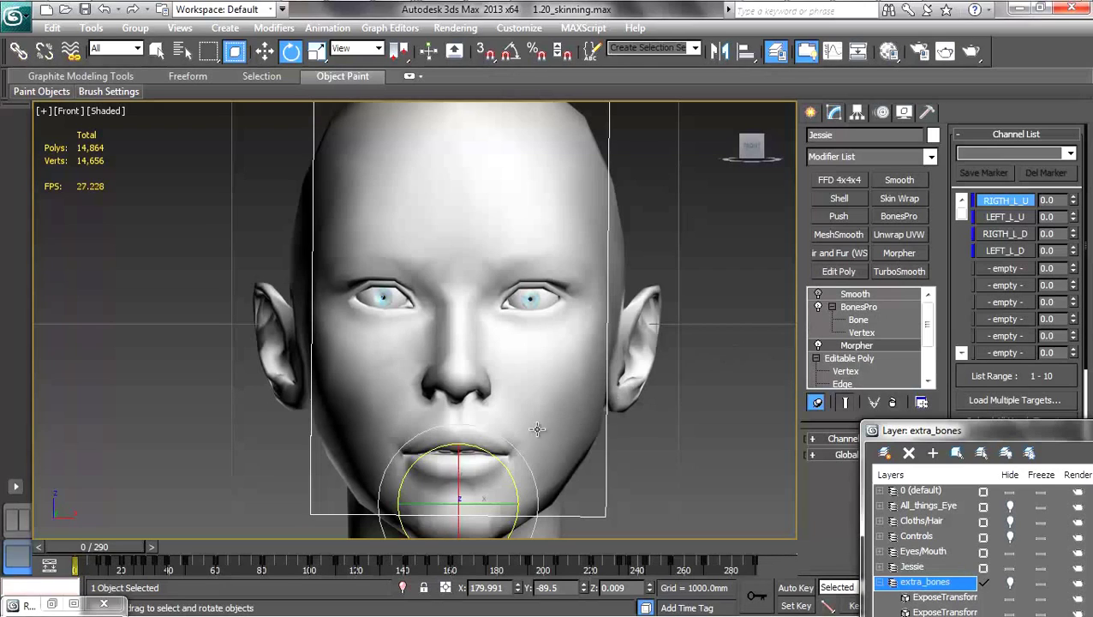
- Test the jaw deformation, then unhide the Controls and extra_bones layers
middle_drag(536, 410, 535, 383)
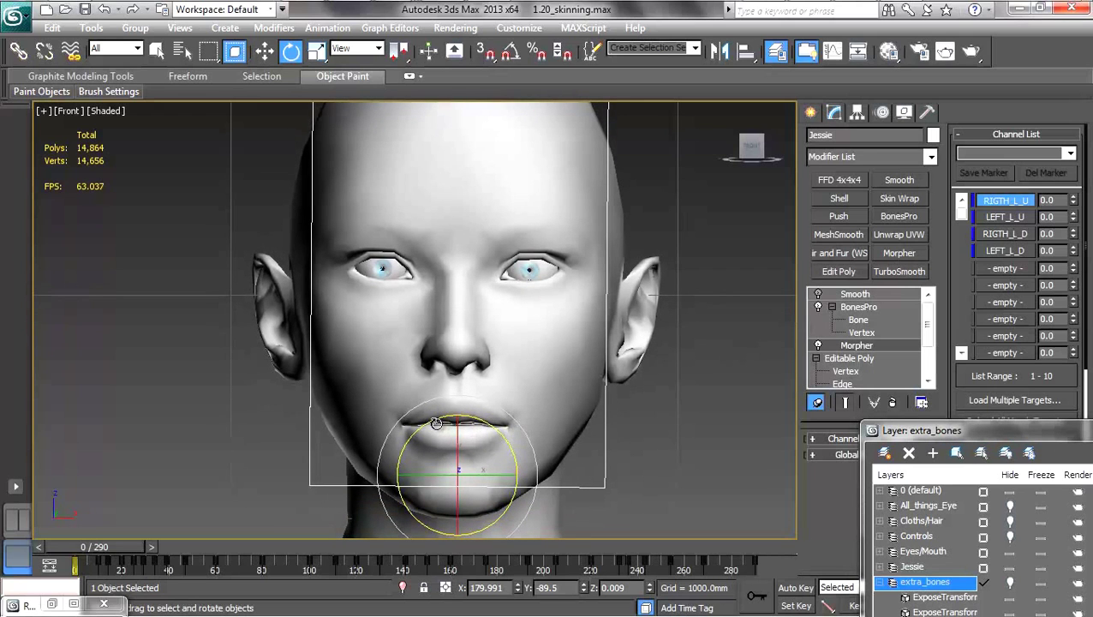
mouse_move(438, 423)
mouse_down()
mouse_move(447, 423)
mouse_move(438, 431)
mouse_up()
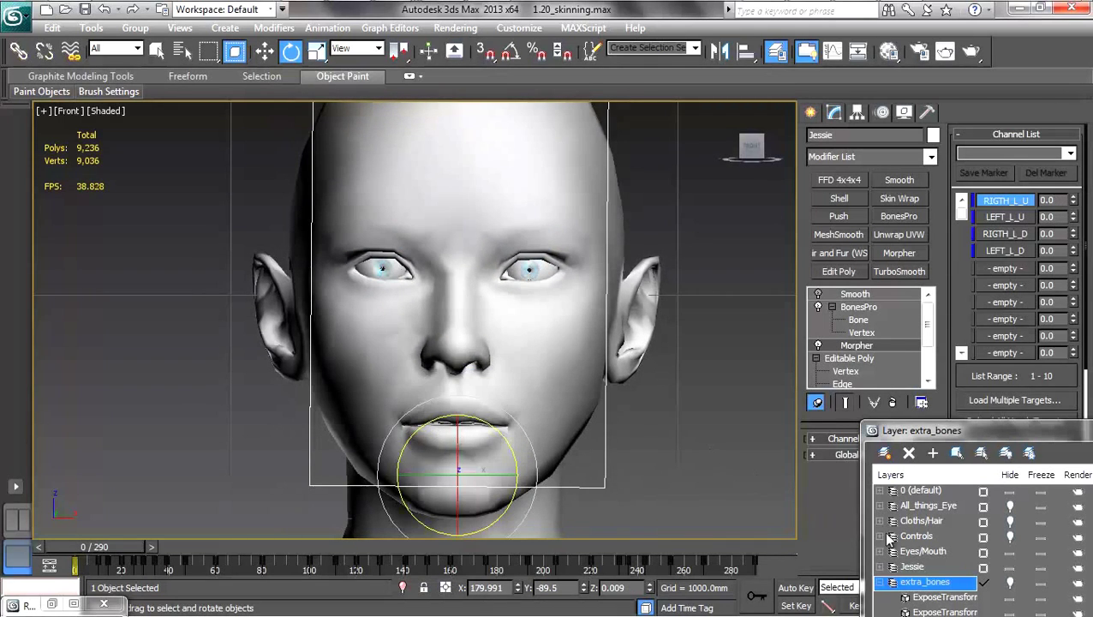
click(1007, 582)
click(1010, 538)
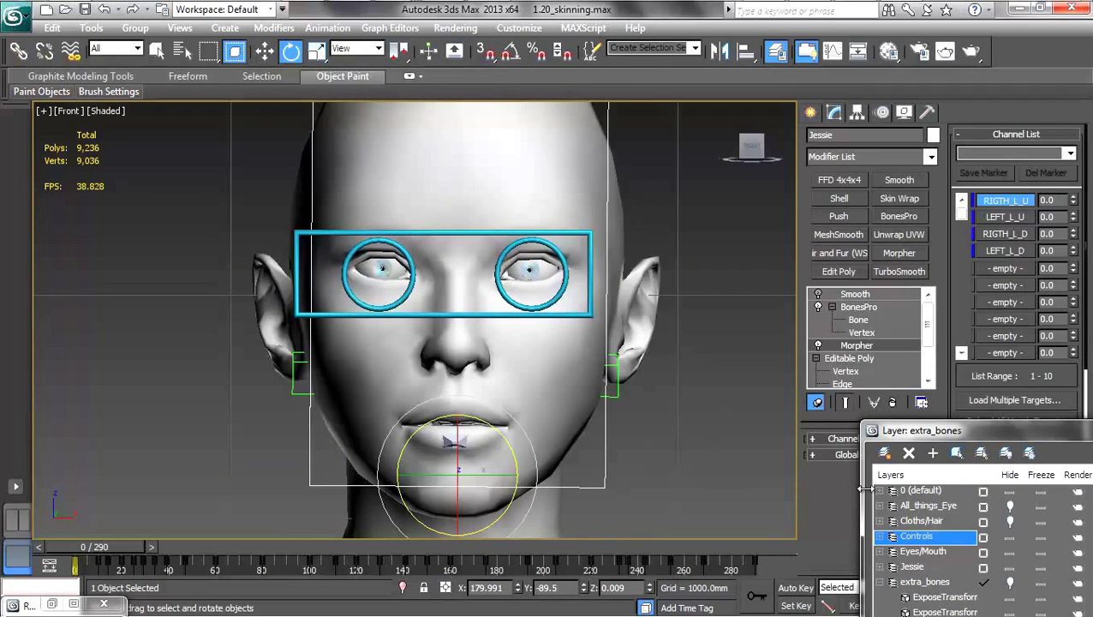
click(1012, 585)
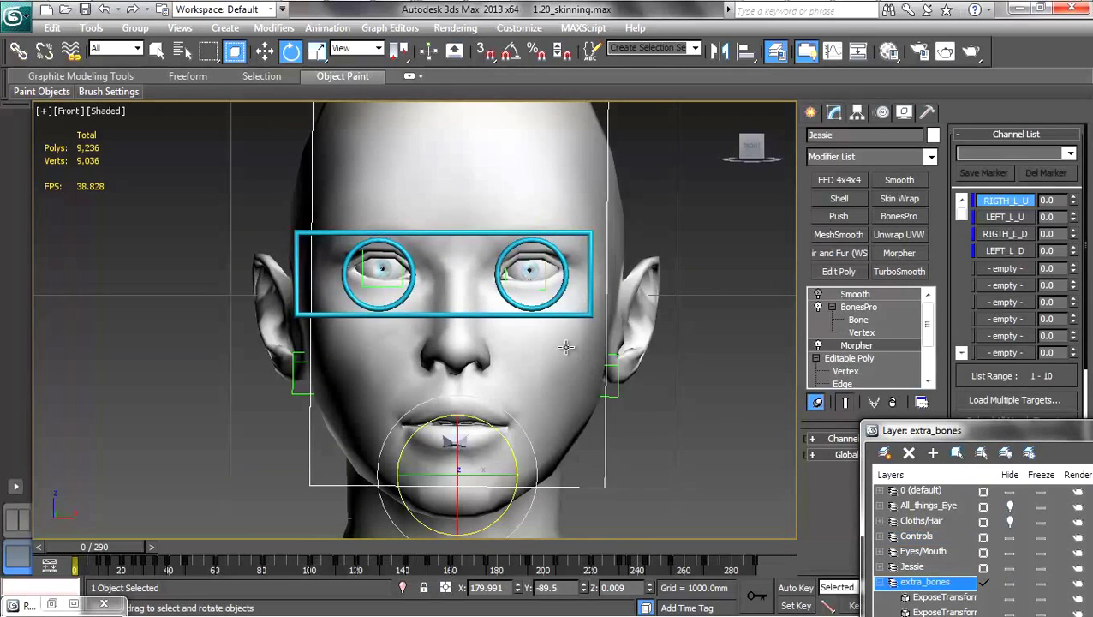
- Move the eye control rectangle around to test the driven eyelid morphs
click(265, 52)
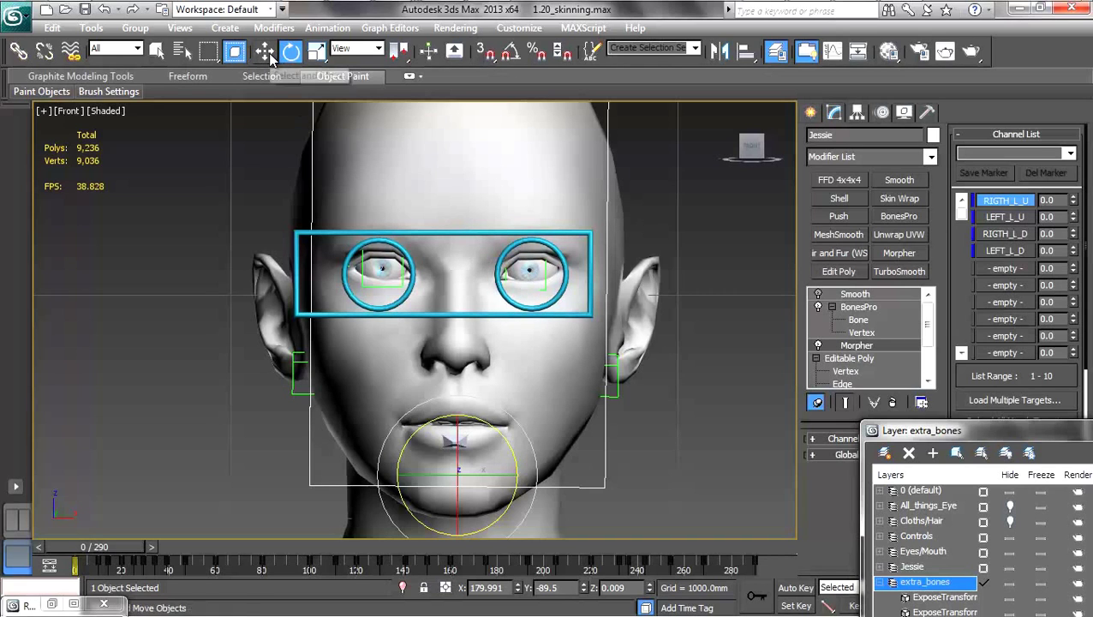
click(467, 232)
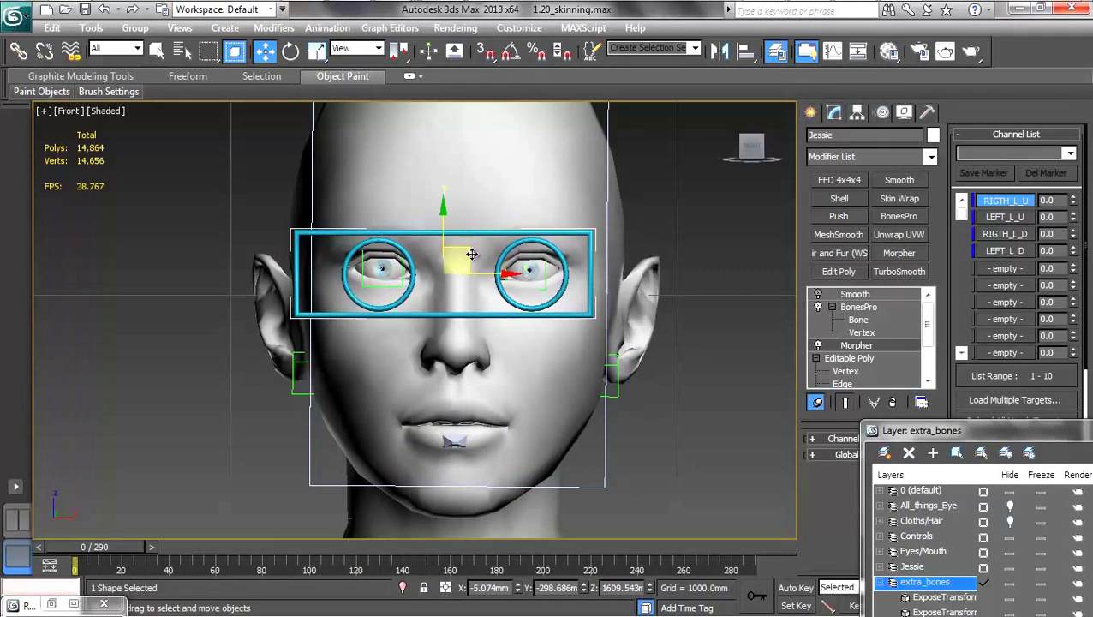
drag(463, 248, 497, 263)
- Hide the 0 (default) and Jessie layers and zoom in on the eyeballs
scroll(591, 235, up, 5)
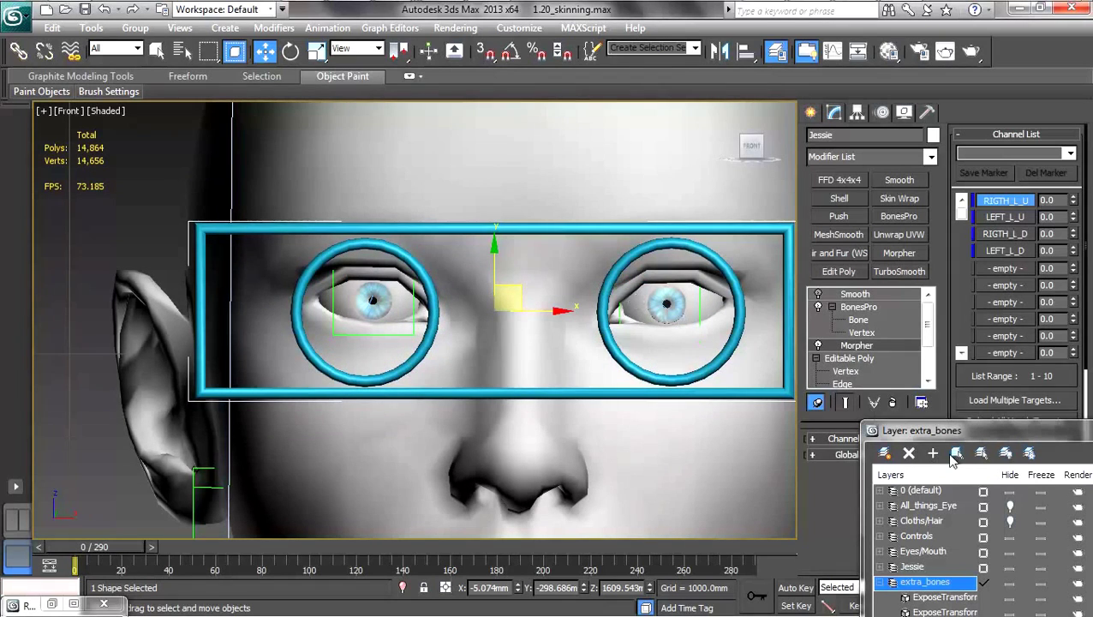
click(1010, 492)
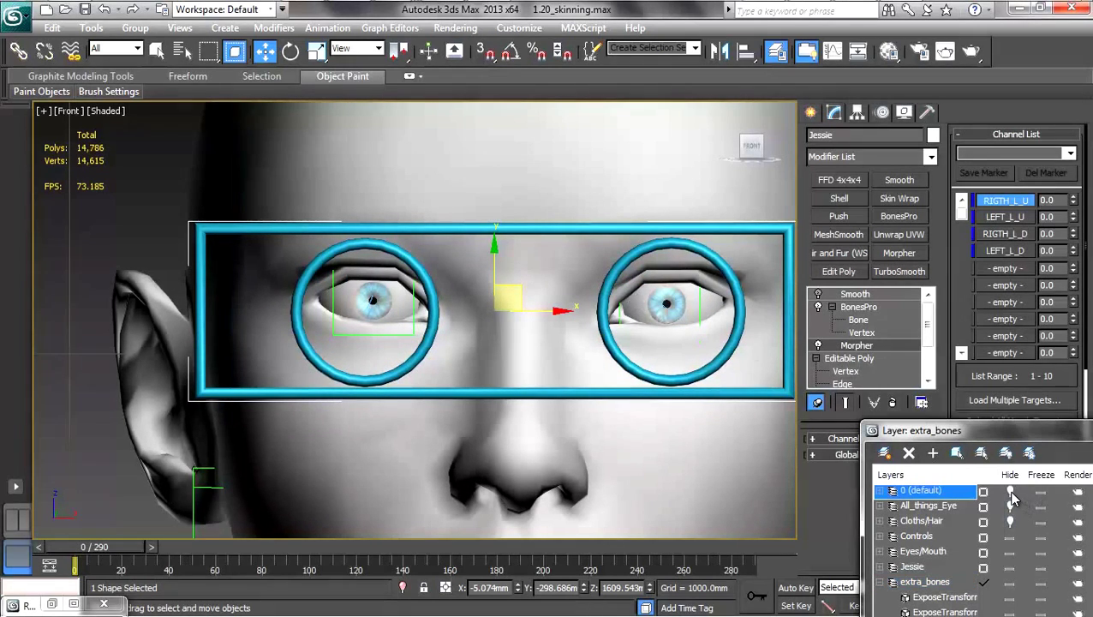
click(1009, 584)
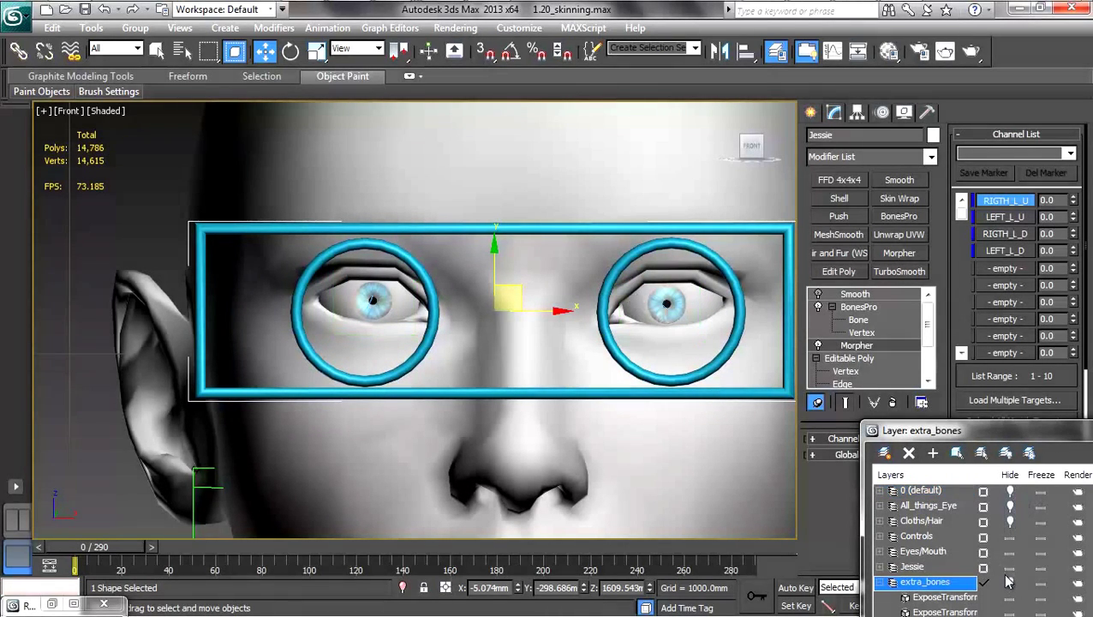
click(1009, 567)
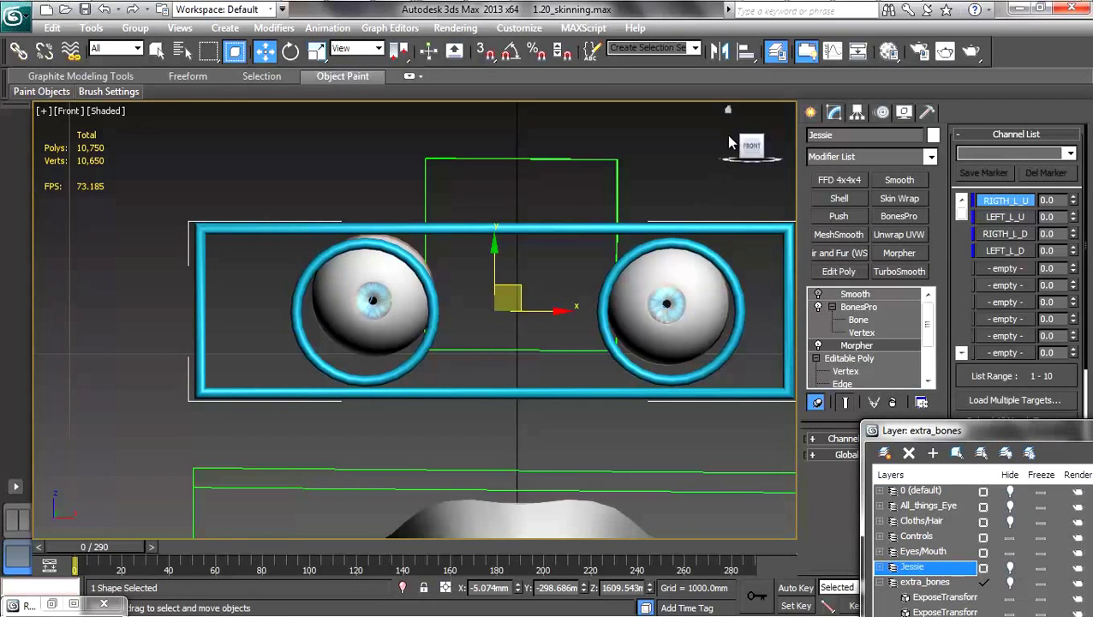
drag(746, 147, 751, 152)
scroll(669, 211, down, 2)
middle_drag(491, 329, 466, 322)
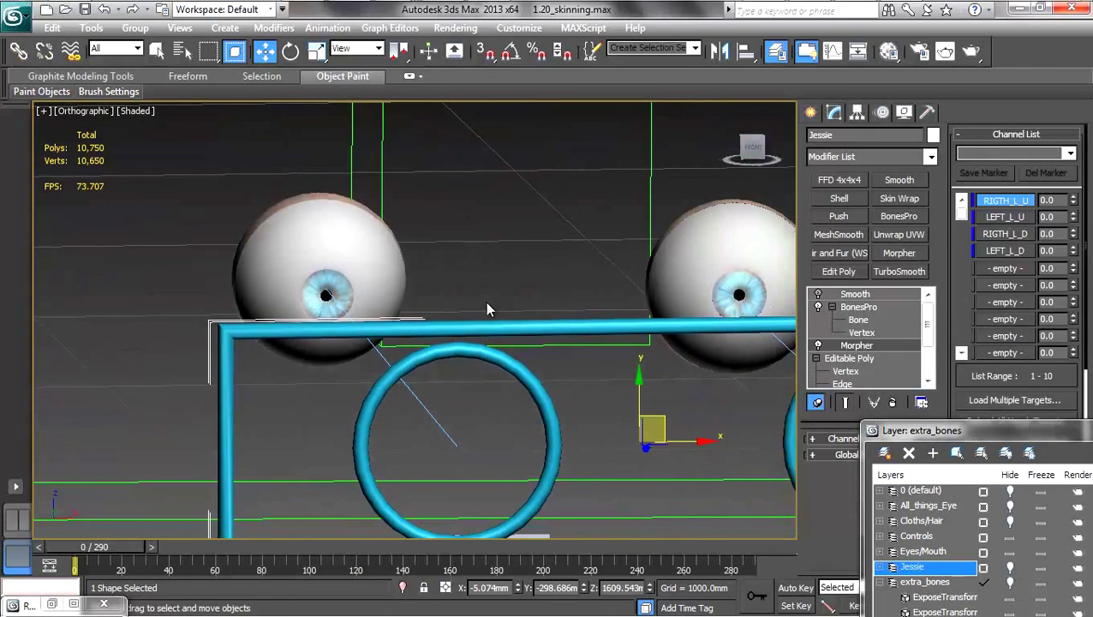
- Hide the Controls layer, unhide extra_bones, and inspect the left eye's helper
click(1008, 536)
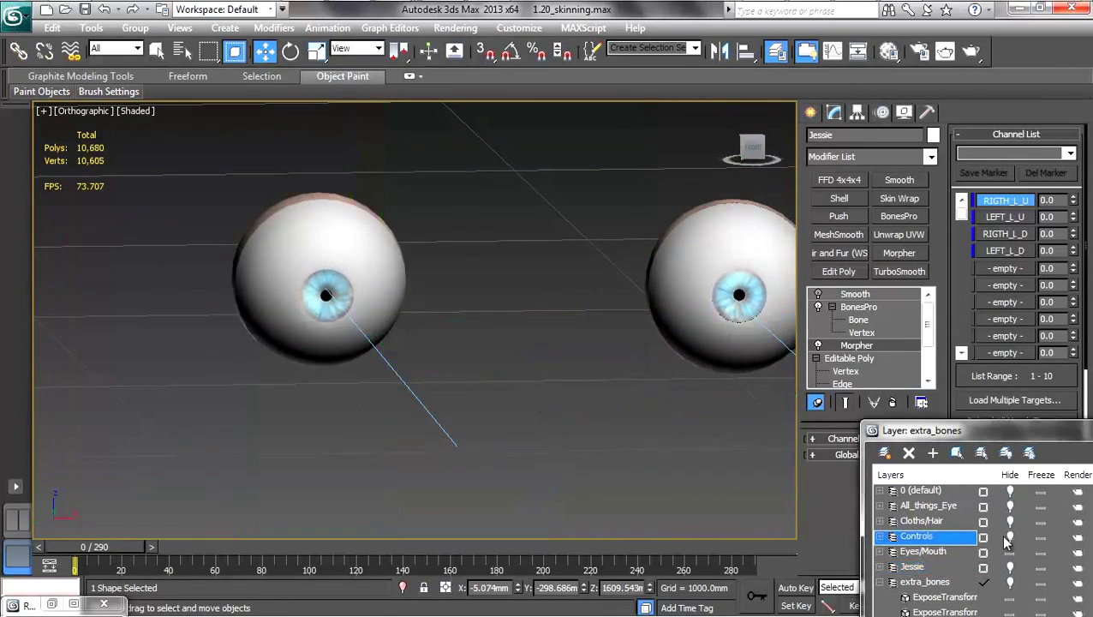
middle_drag(763, 444, 749, 427)
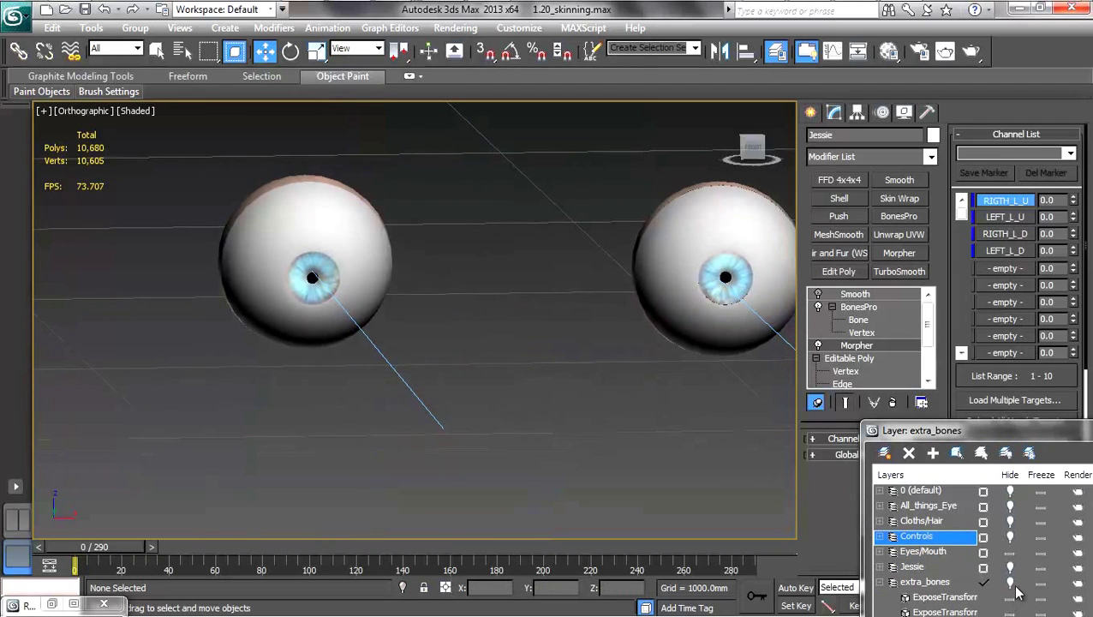
click(1012, 583)
middle_drag(597, 400, 649, 419)
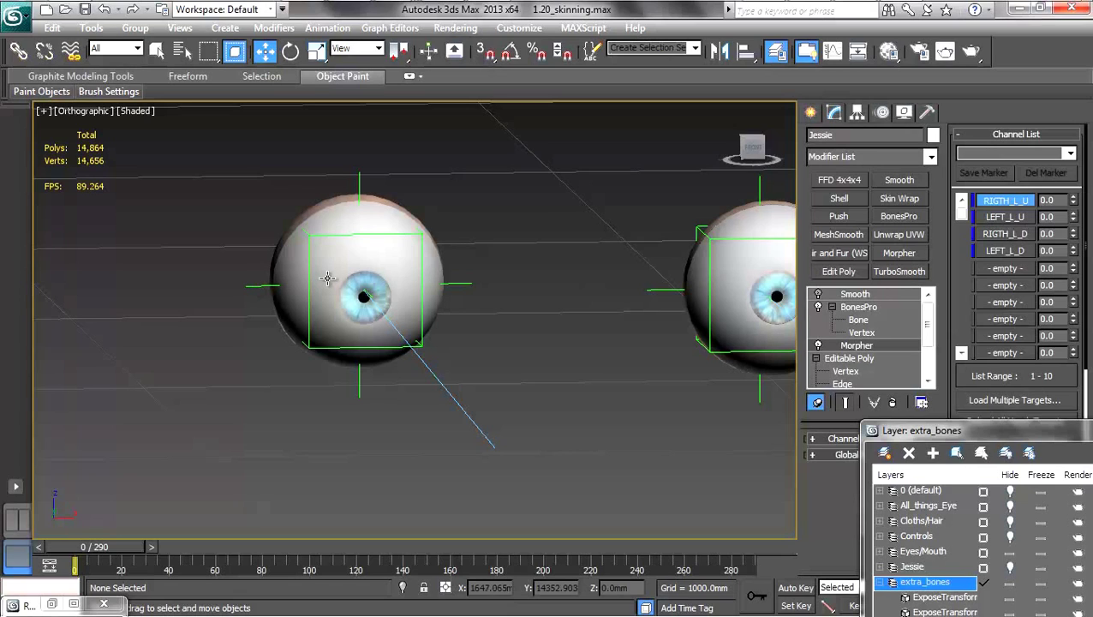
click(253, 285)
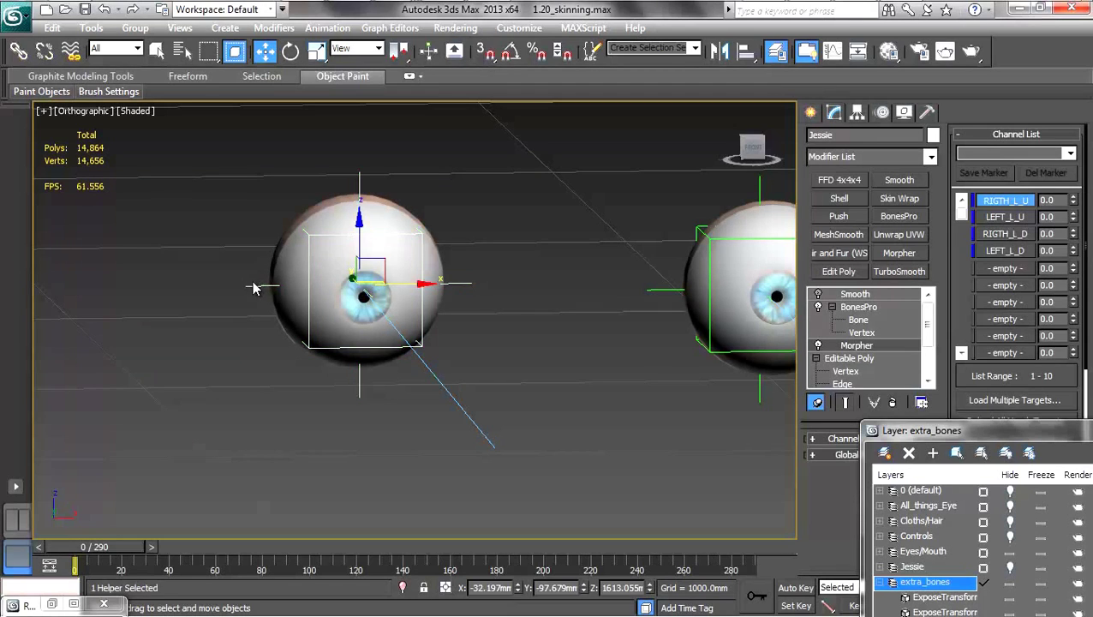
click(254, 293)
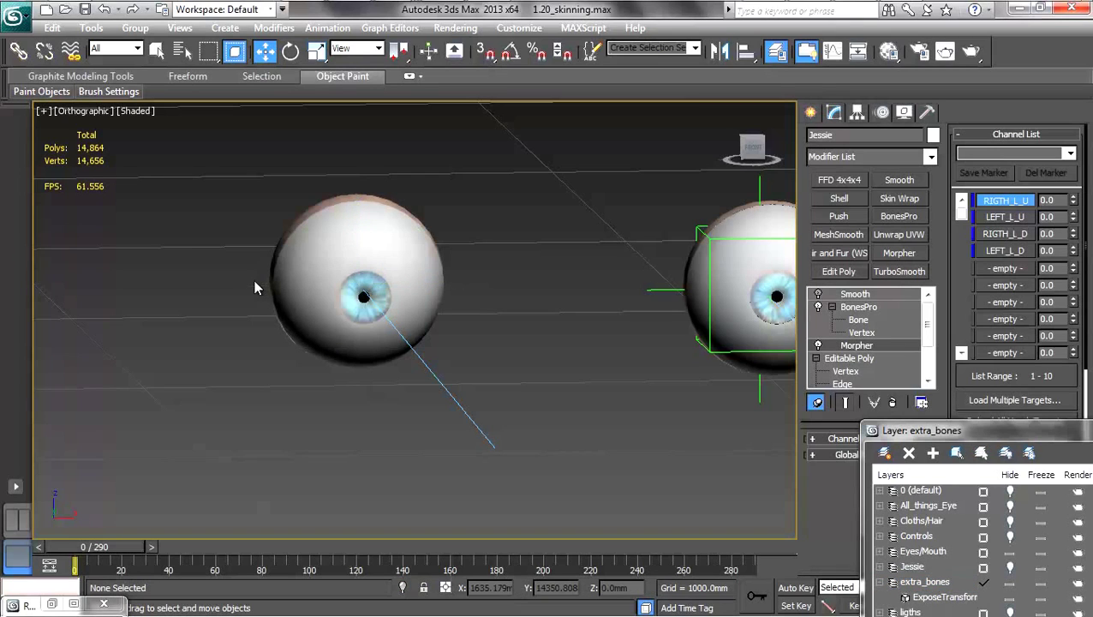
- Place an ExposeTm helper (ExposeTransform001) beside the eyeballs and move the Layer window down
click(812, 113)
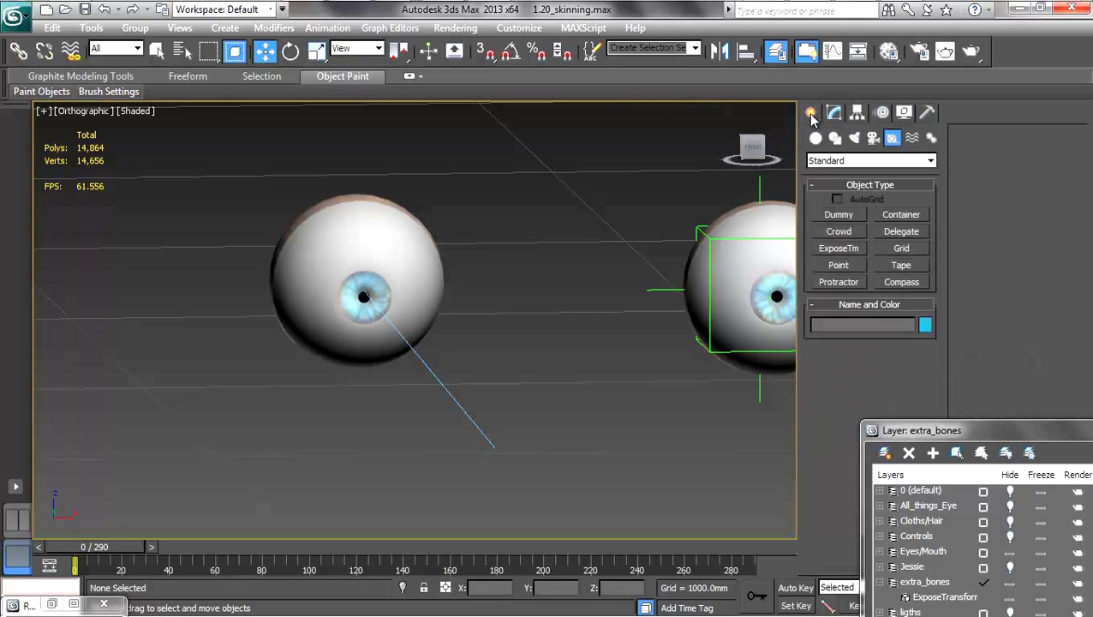
click(858, 254)
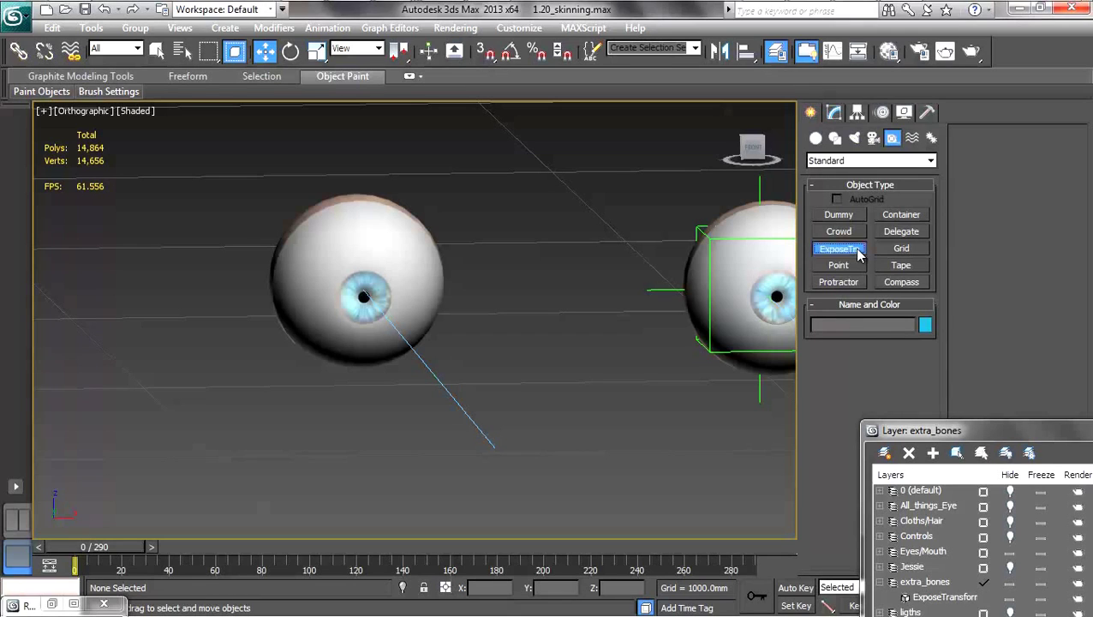
click(510, 213)
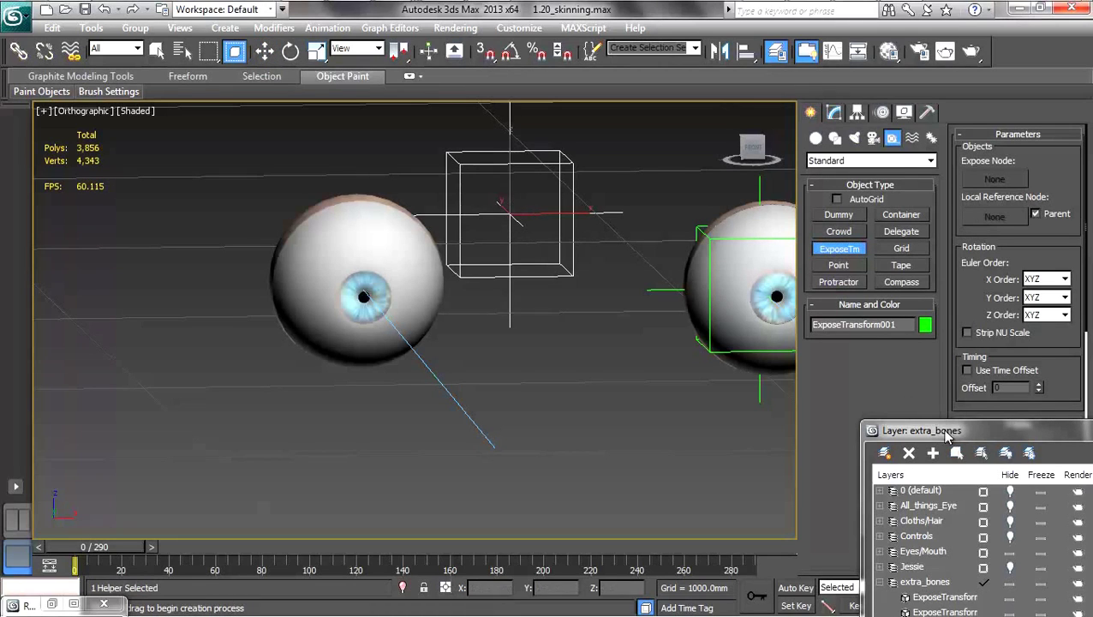
mouse_move(947, 432)
mouse_down()
mouse_move(902, 583)
mouse_move(905, 605)
mouse_up()
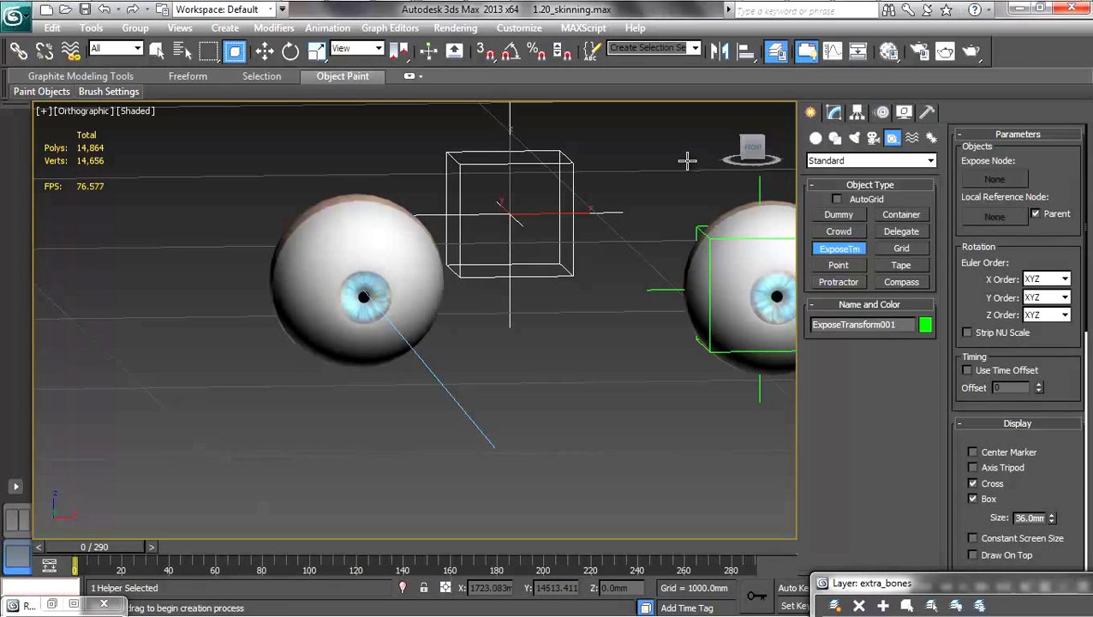
- Align ExposeTransform001 to the Eye_R pivot point in X, Y and Z position
key(alt+a)
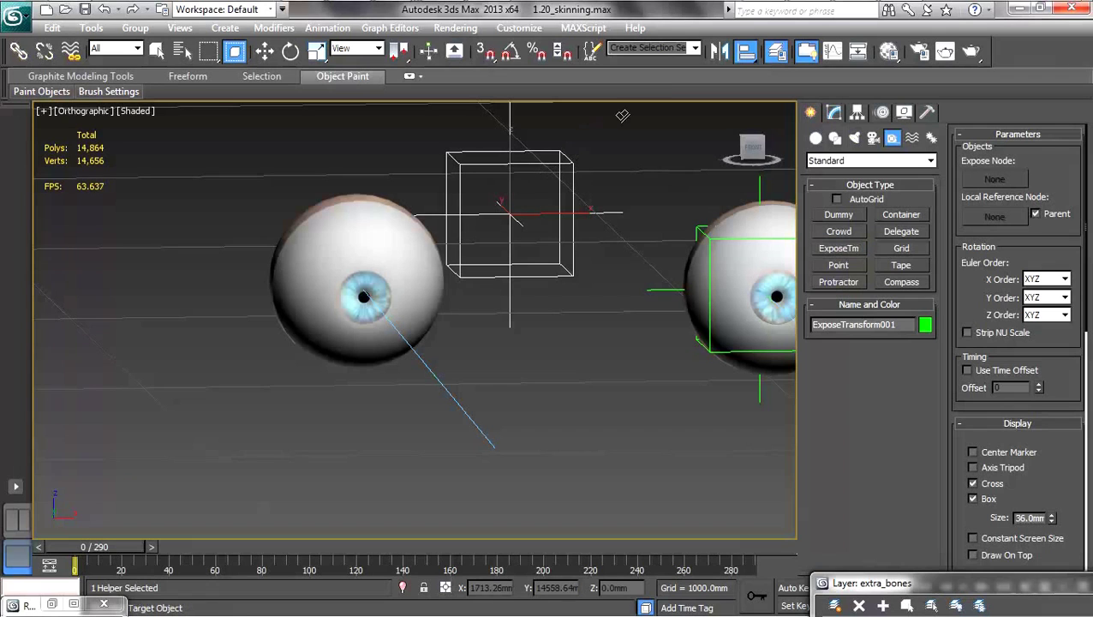
click(348, 244)
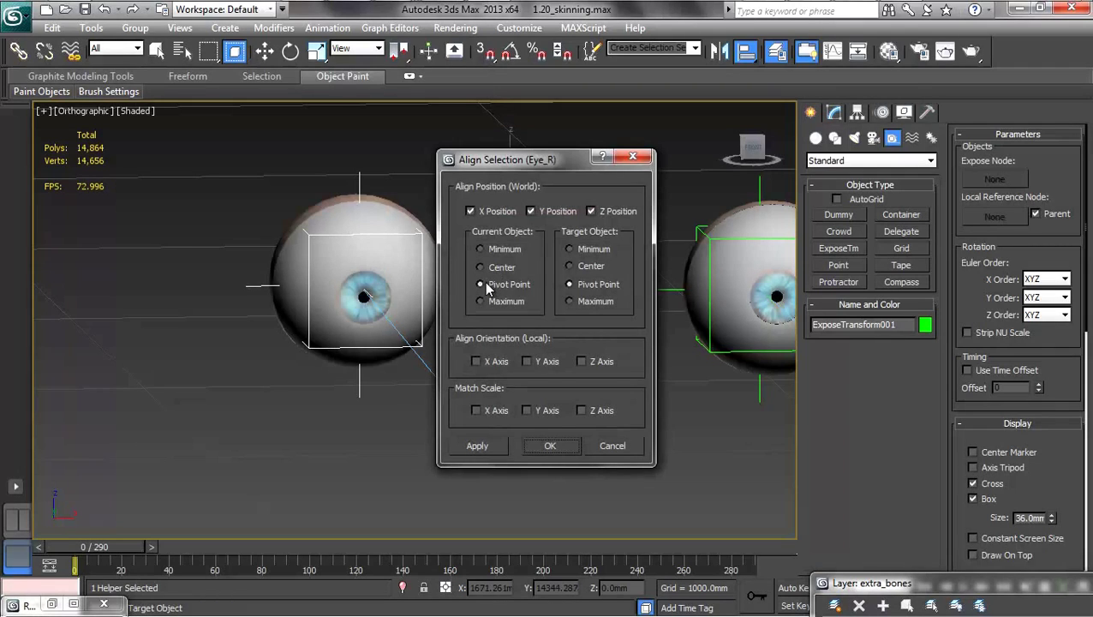
click(568, 284)
click(470, 211)
click(547, 446)
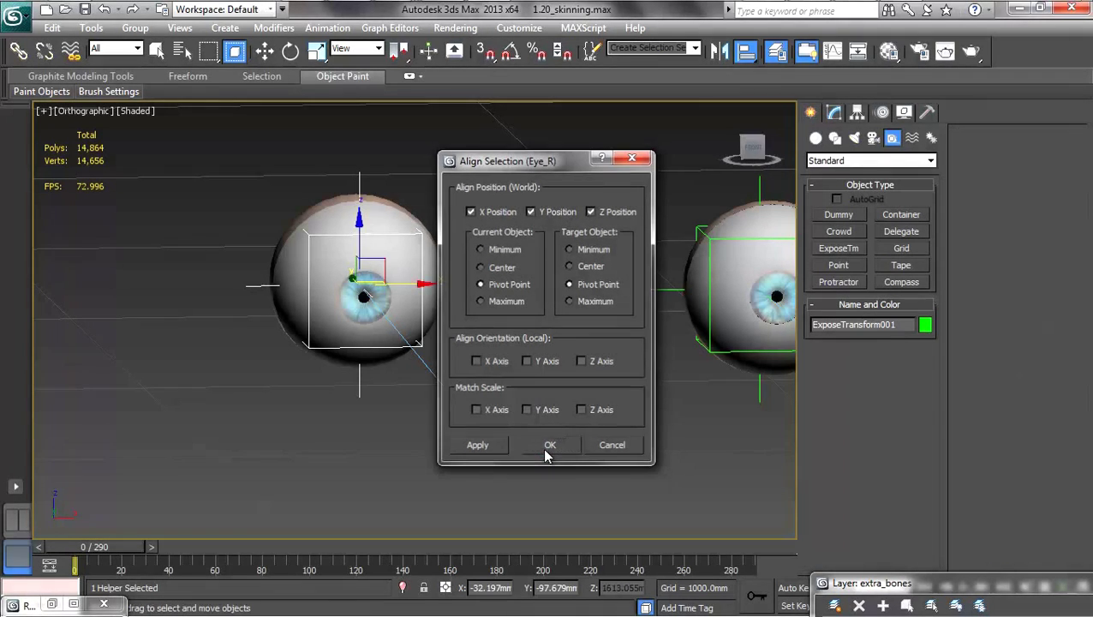
- Set Eye_R as ExposeTransform001's Expose Node, with Dummy001 as reference node
click(754, 149)
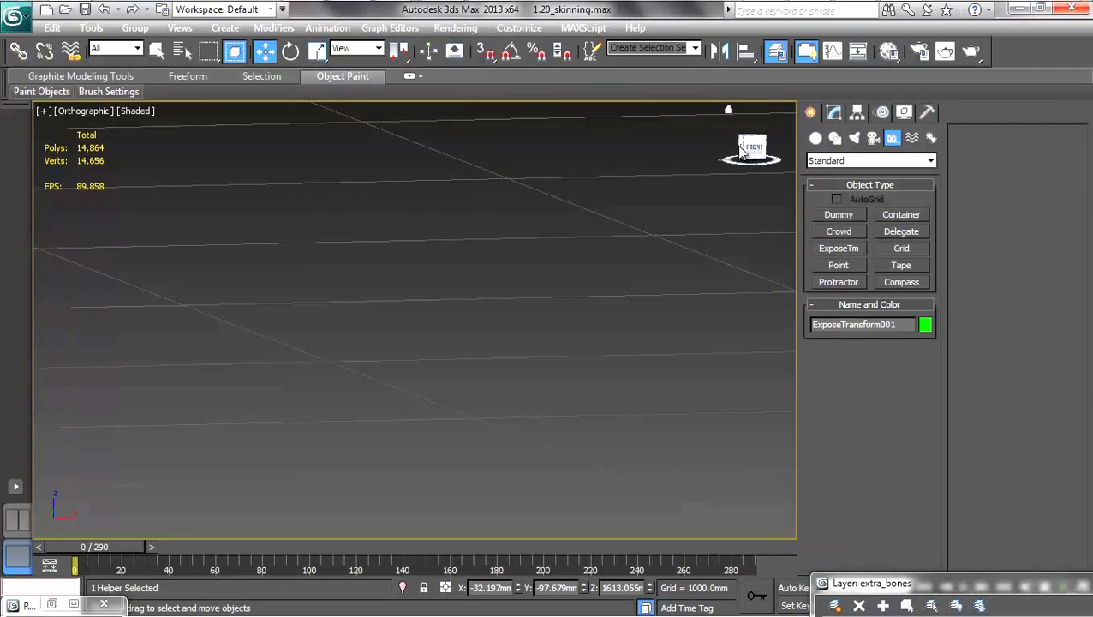
scroll(742, 151, down, 5)
key(z)
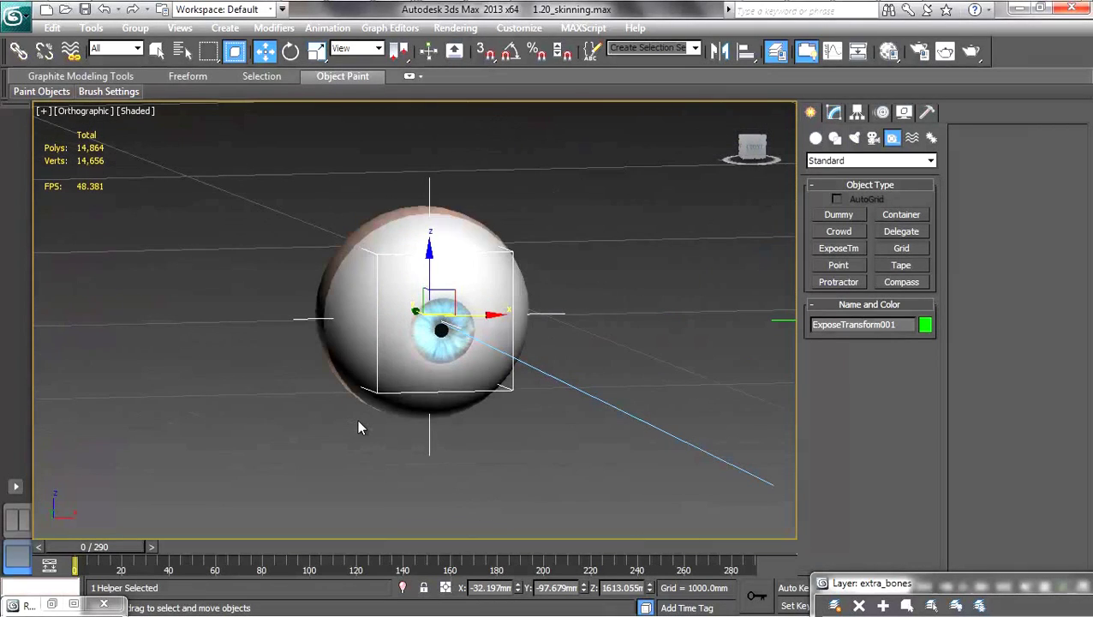
click(833, 114)
middle_drag(569, 399, 591, 402)
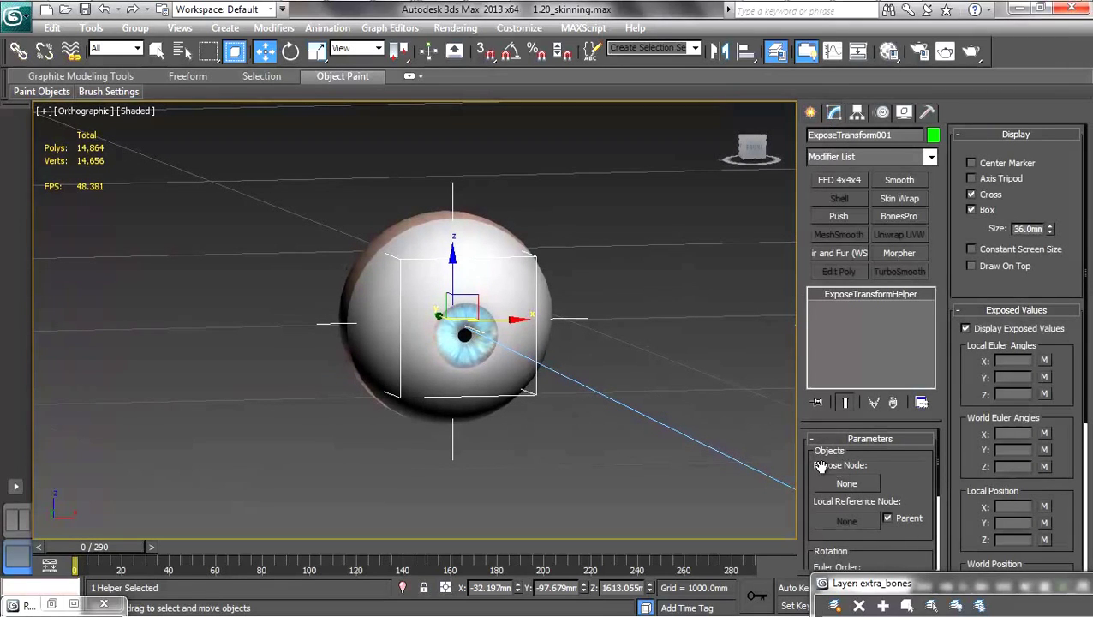
click(847, 483)
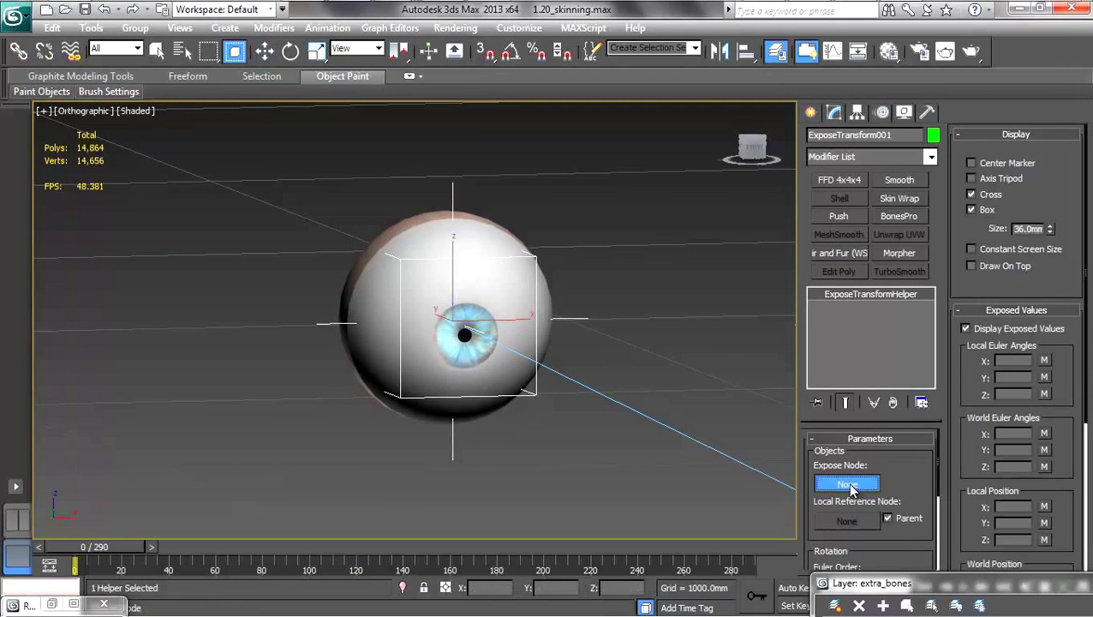
click(373, 314)
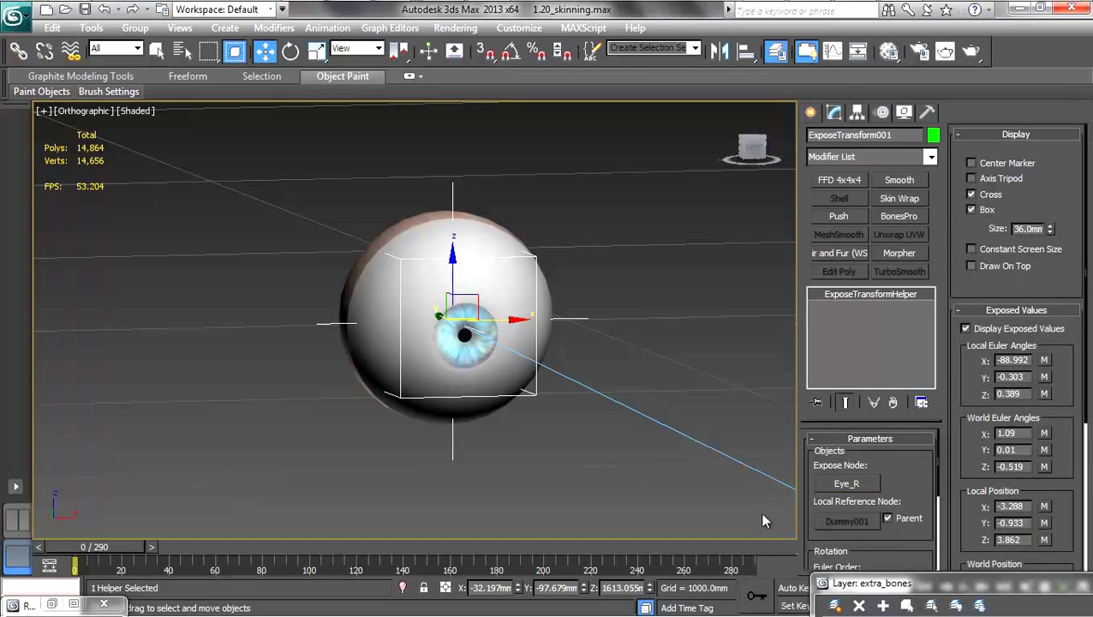
- Make the 0 (default) layer current, cancel a parent-link attempt, and rearrange the layer window
drag(906, 587, 937, 395)
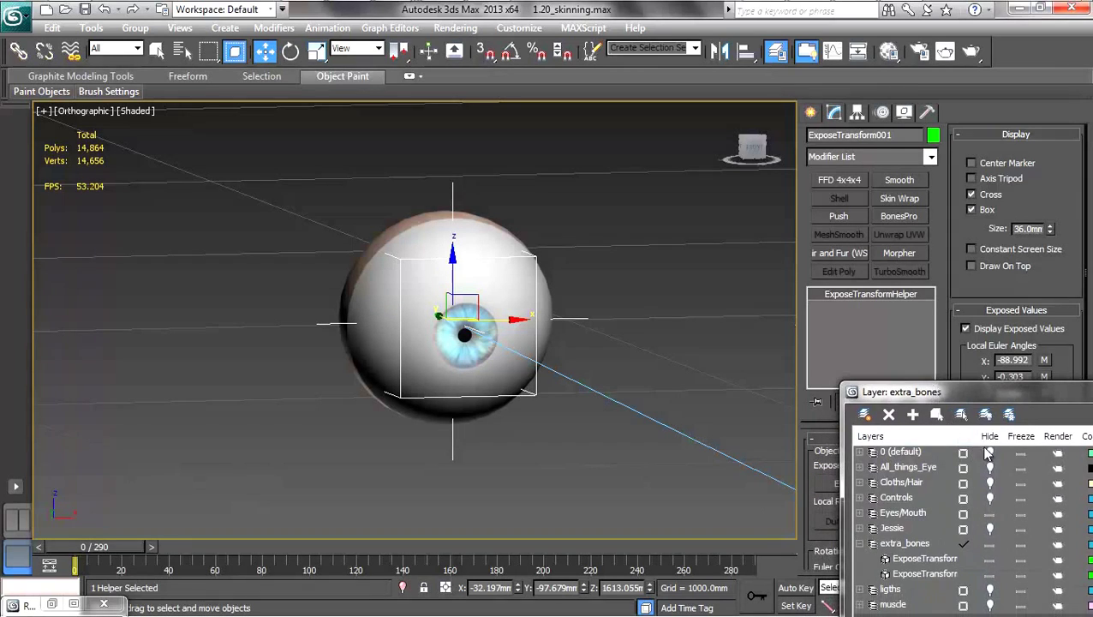
click(989, 452)
scroll(575, 371, down, 2)
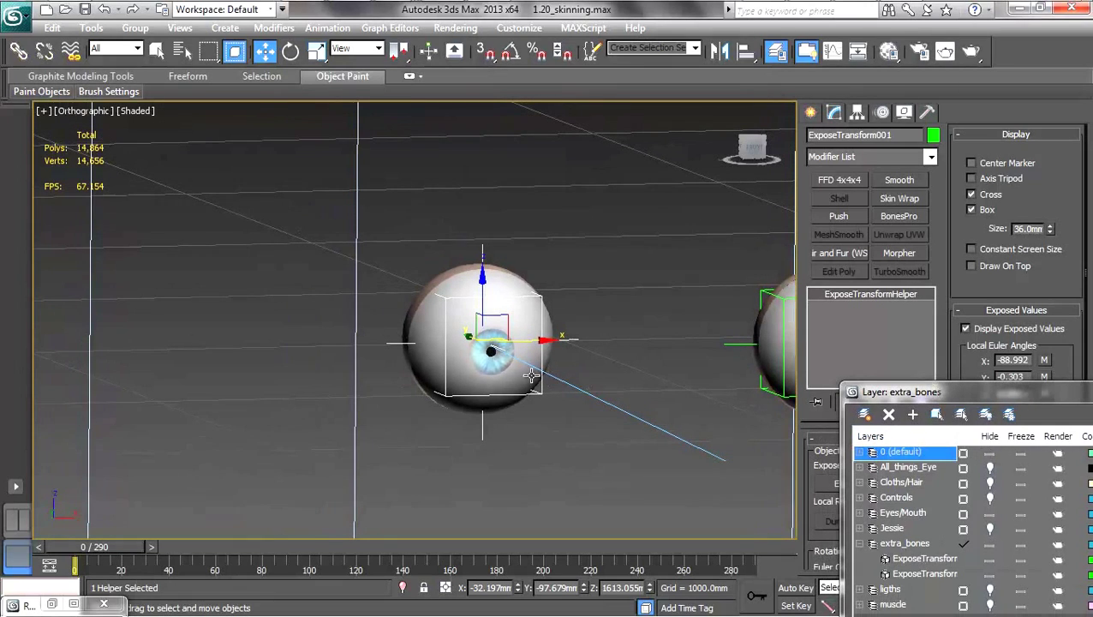
click(18, 51)
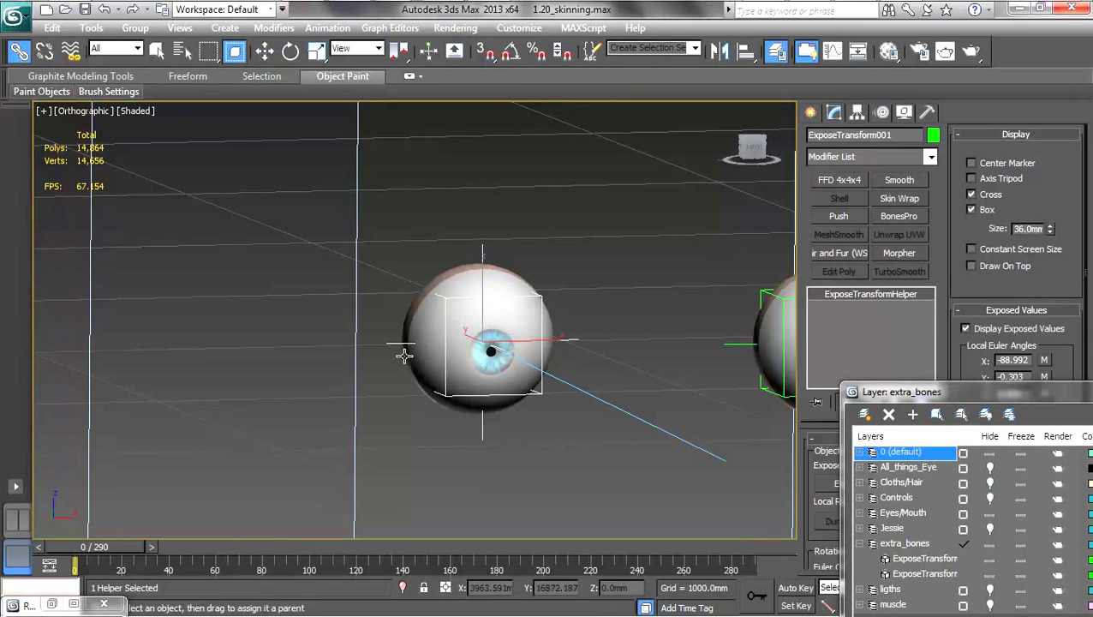
drag(402, 345, 388, 316)
middle_drag(407, 310, 379, 300)
drag(959, 392, 1002, 528)
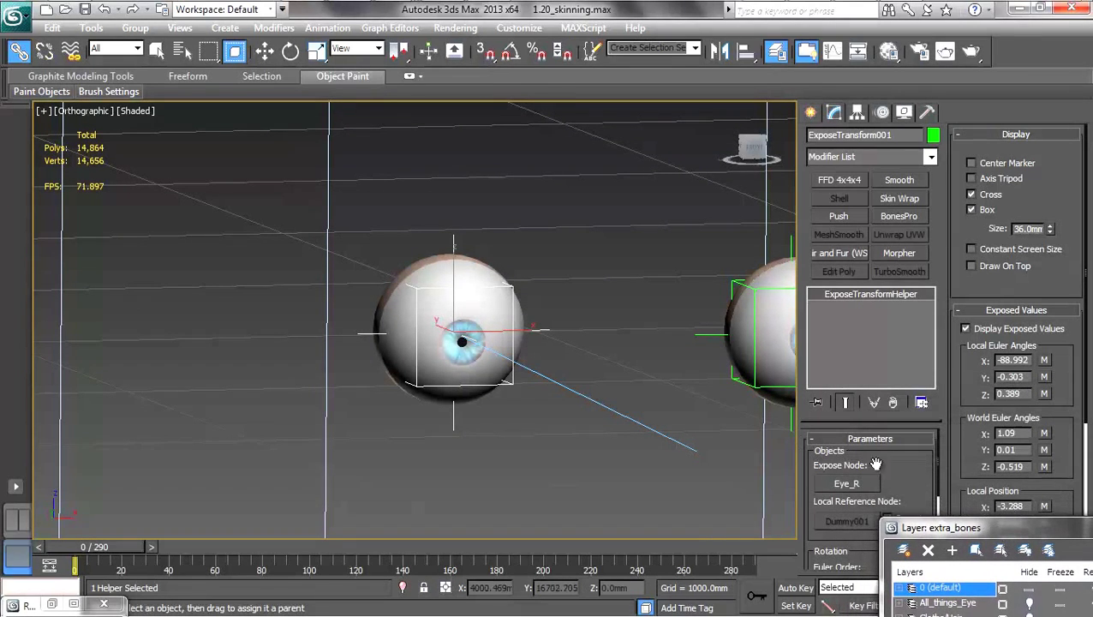
drag(957, 527, 835, 259)
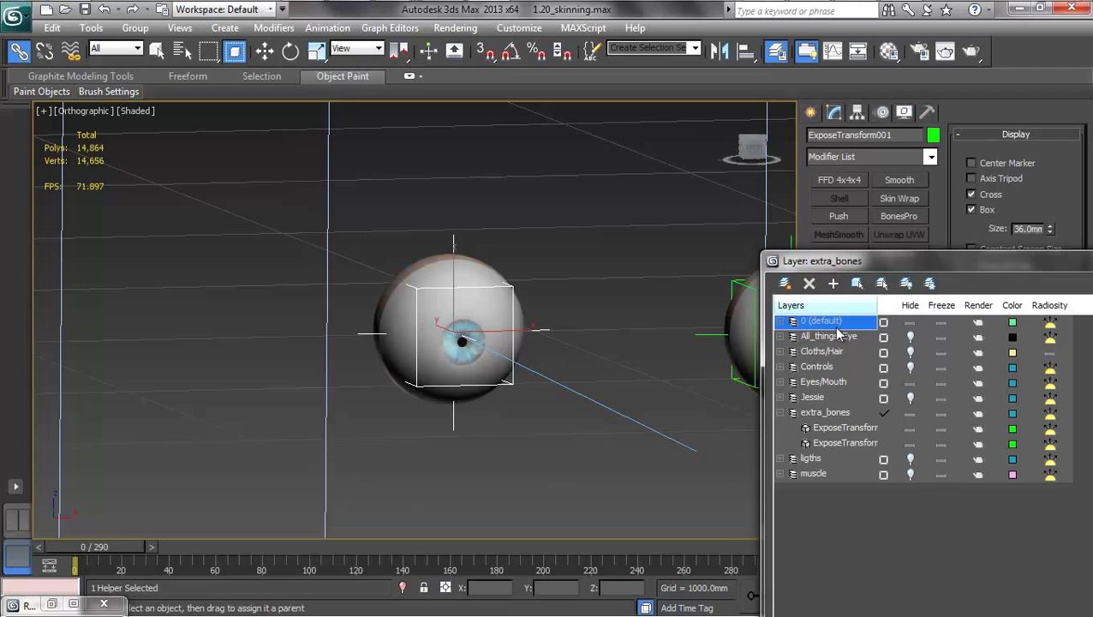
- Rename the first ExposeTransform helper to ExposeTransform_R_EYE in Object Properties
click(806, 429)
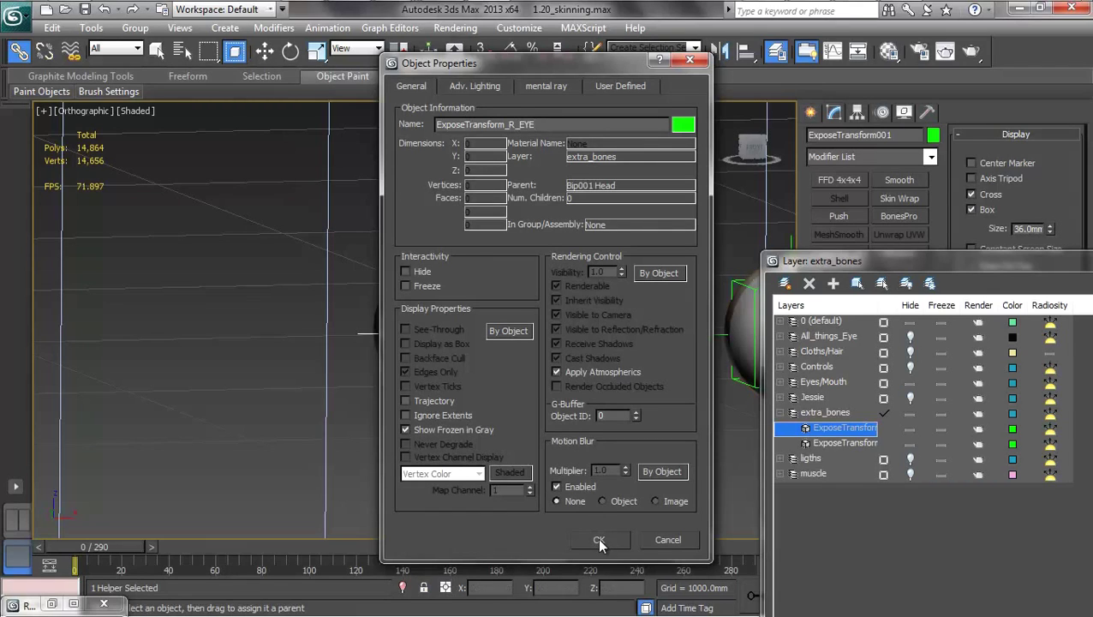
- Confirm the rename and delete the ExposeTransform_R_EYE / Local Euler X reaction in Reaction Manager
click(598, 539)
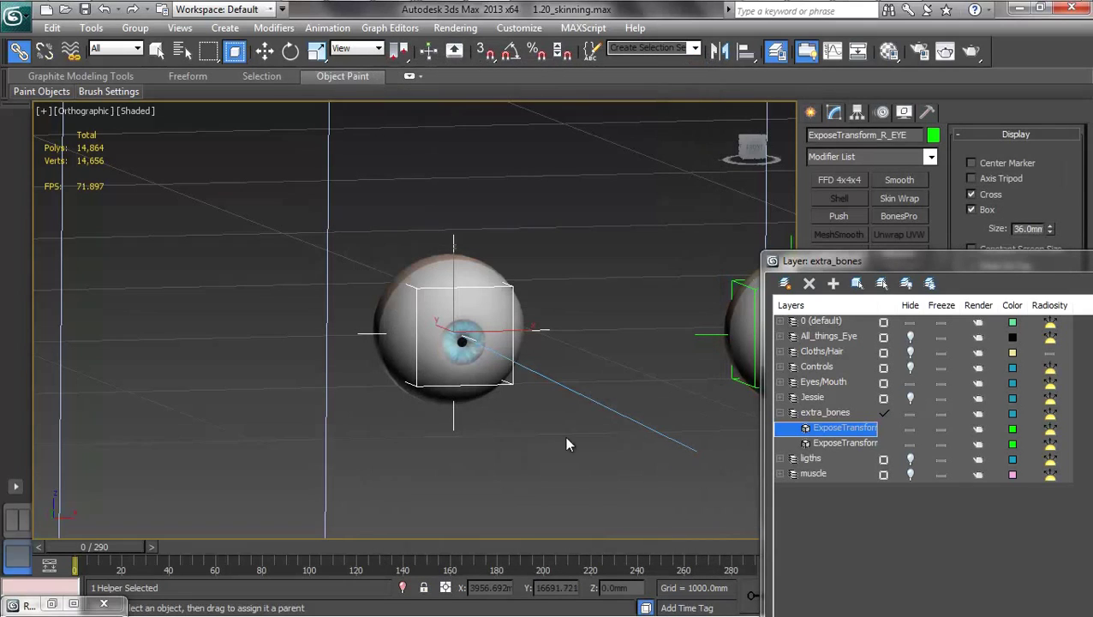
click(330, 32)
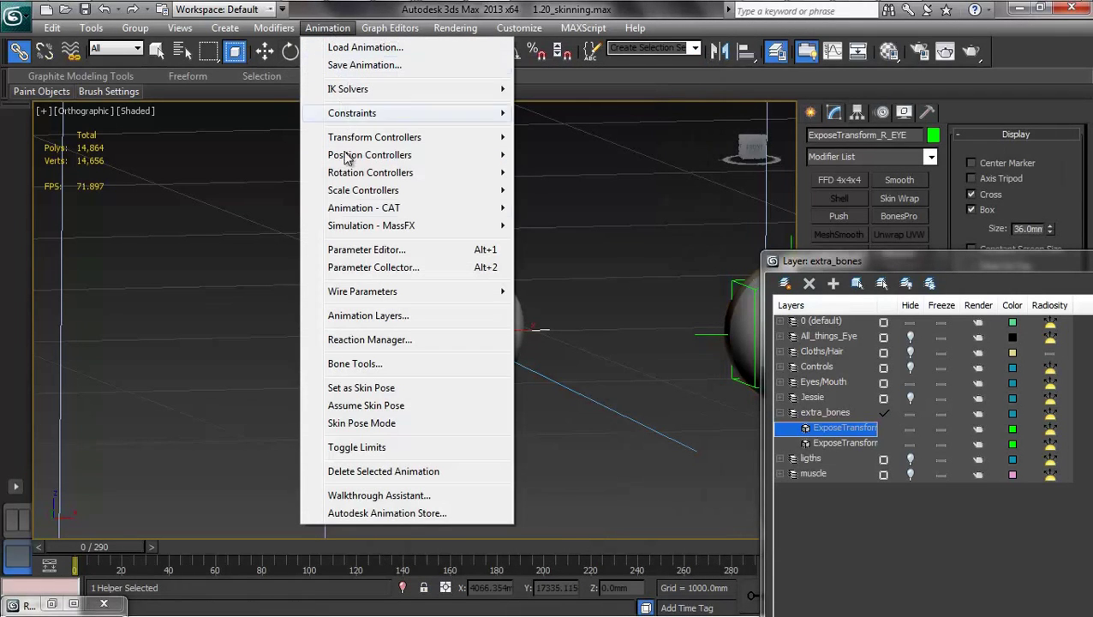
click(367, 341)
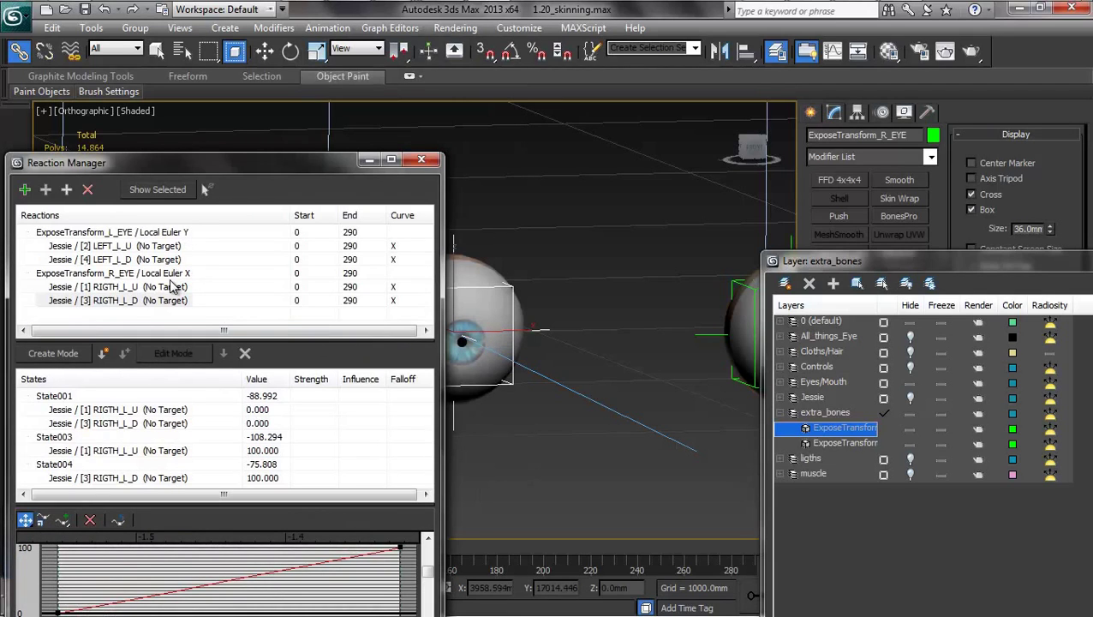
click(140, 274)
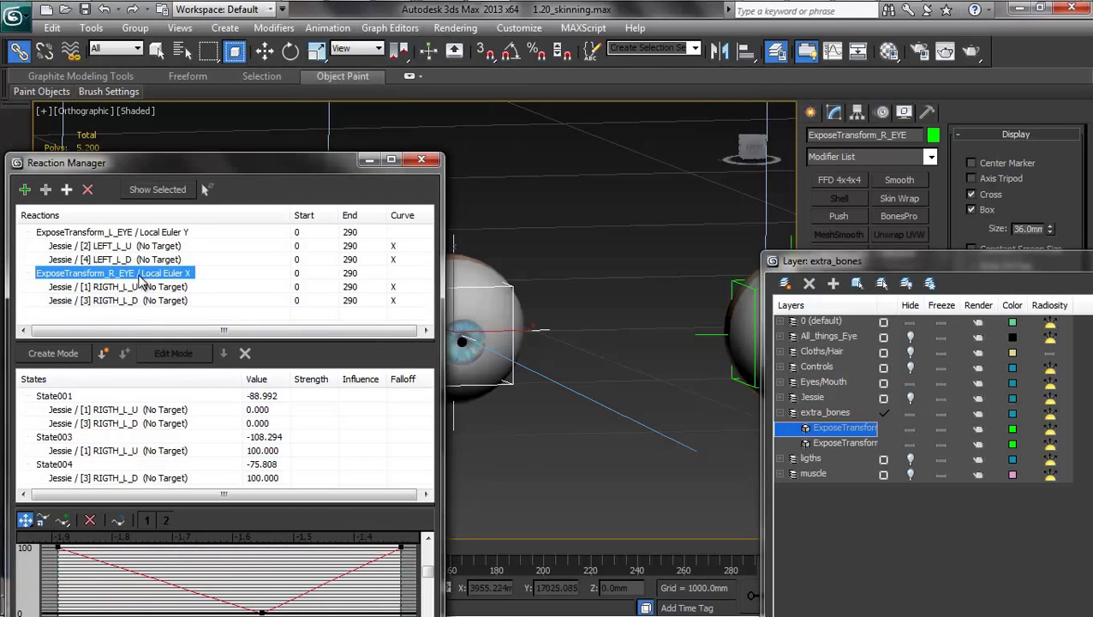
click(87, 191)
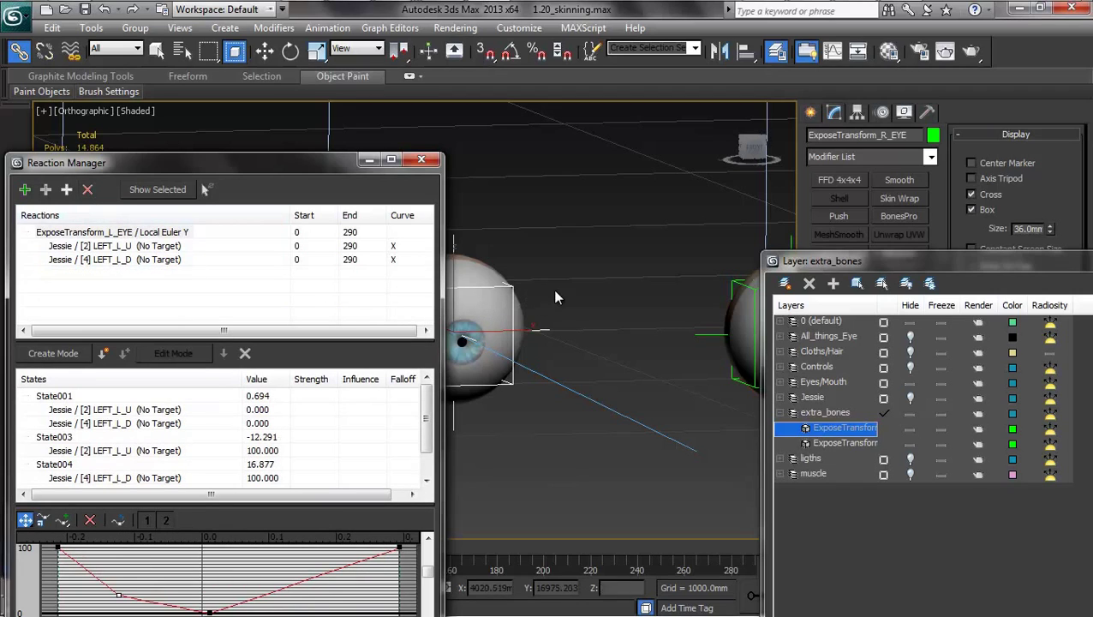
middle_drag(559, 288, 631, 274)
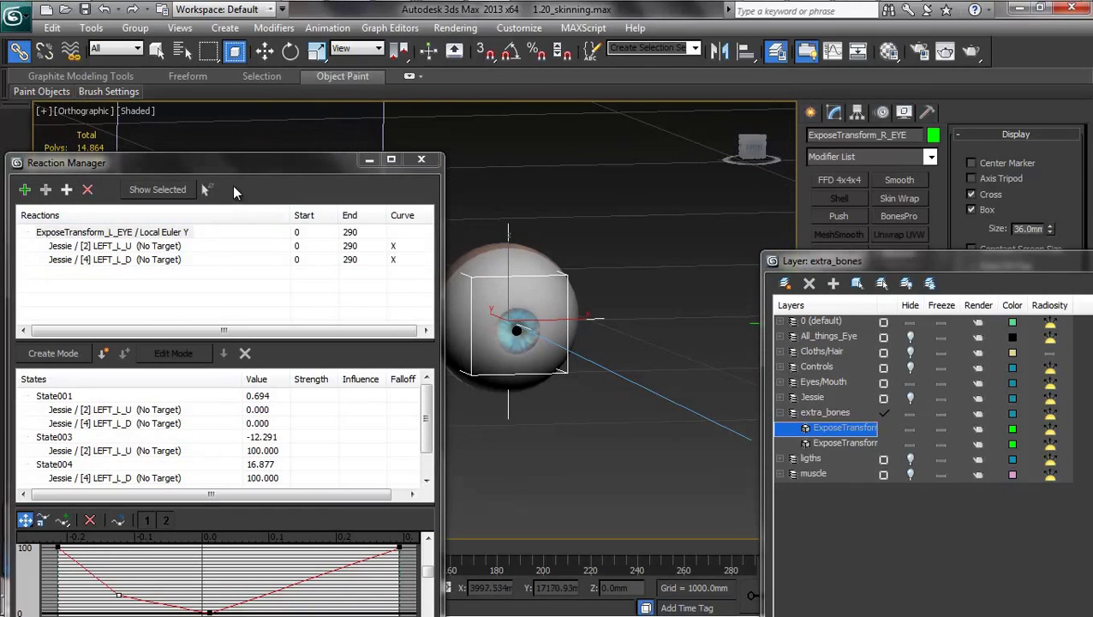
- Unhide the Jessie head layer, frame the nose and eyes, and lower the Reaction Manager
click(910, 322)
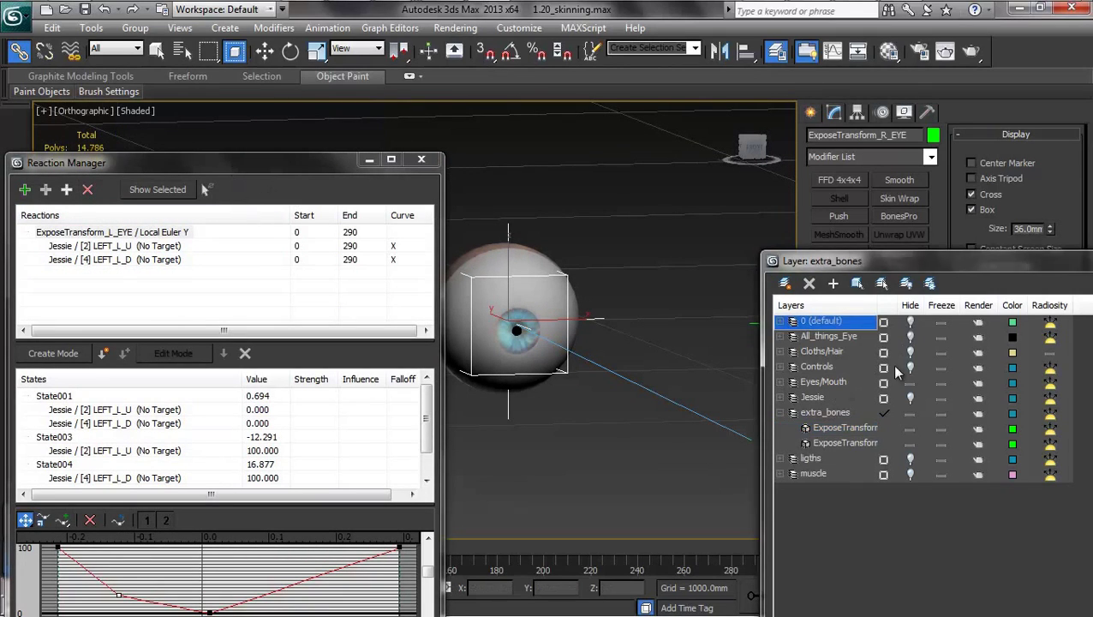
click(910, 398)
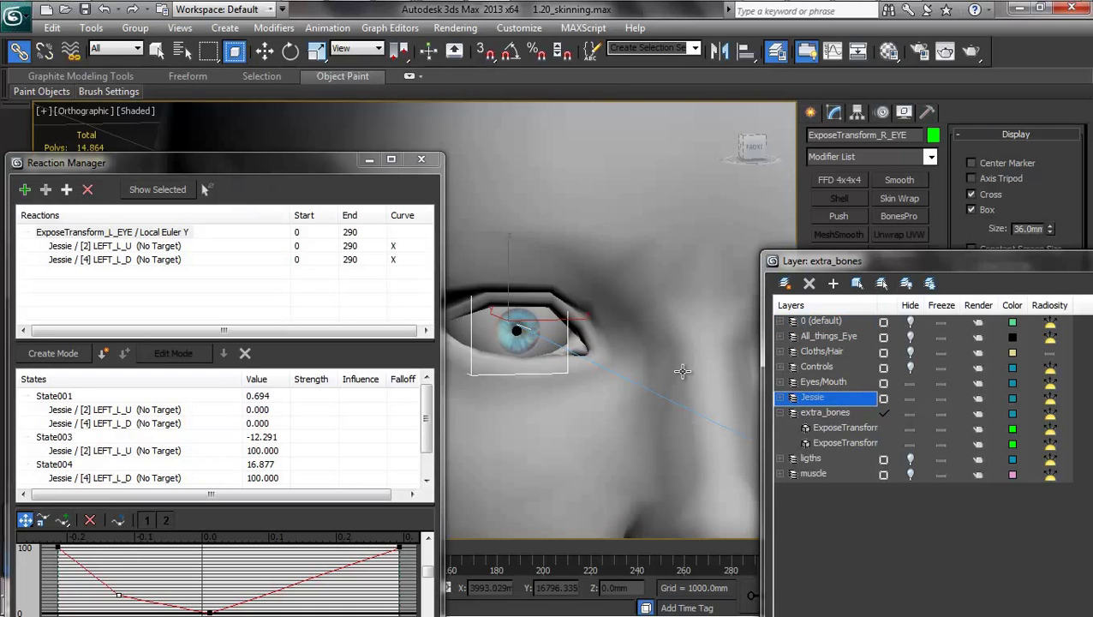
middle_drag(694, 380, 574, 378)
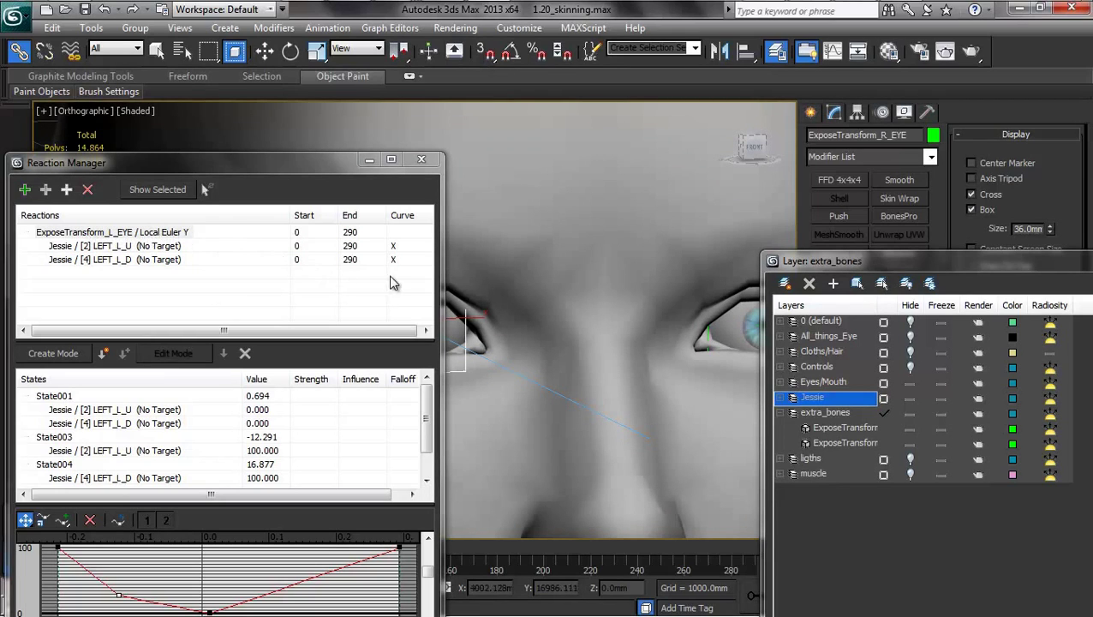
drag(275, 166, 257, 284)
- Zoom out on the face, frame the left eye, and shift the Reaction Manager down-right
scroll(537, 287, down, 2)
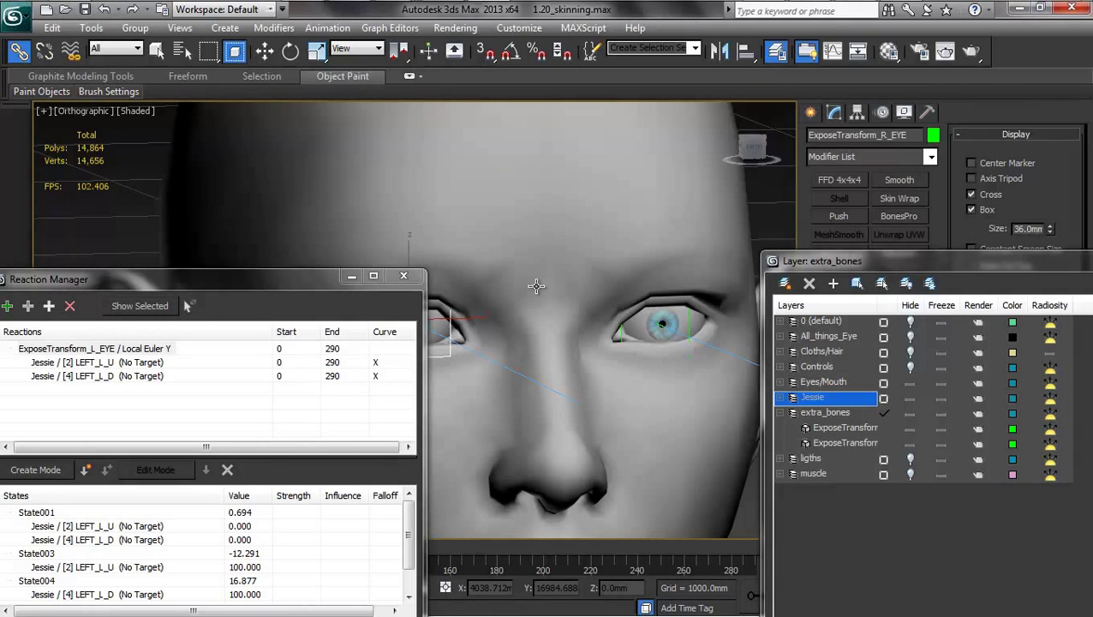
middle_drag(539, 283, 534, 235)
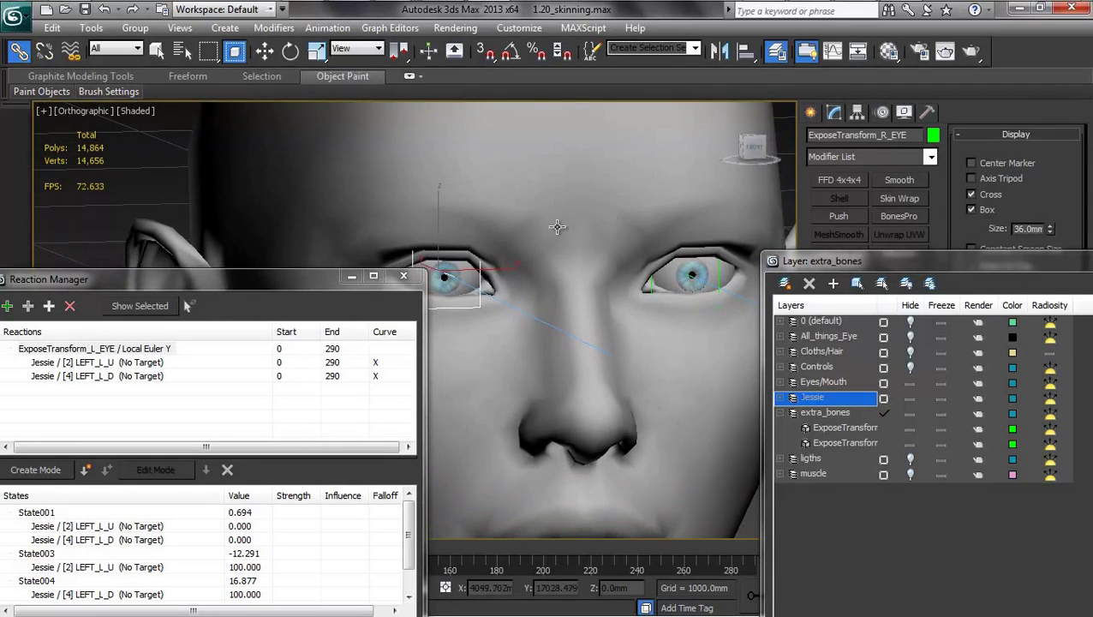
drag(317, 279, 338, 307)
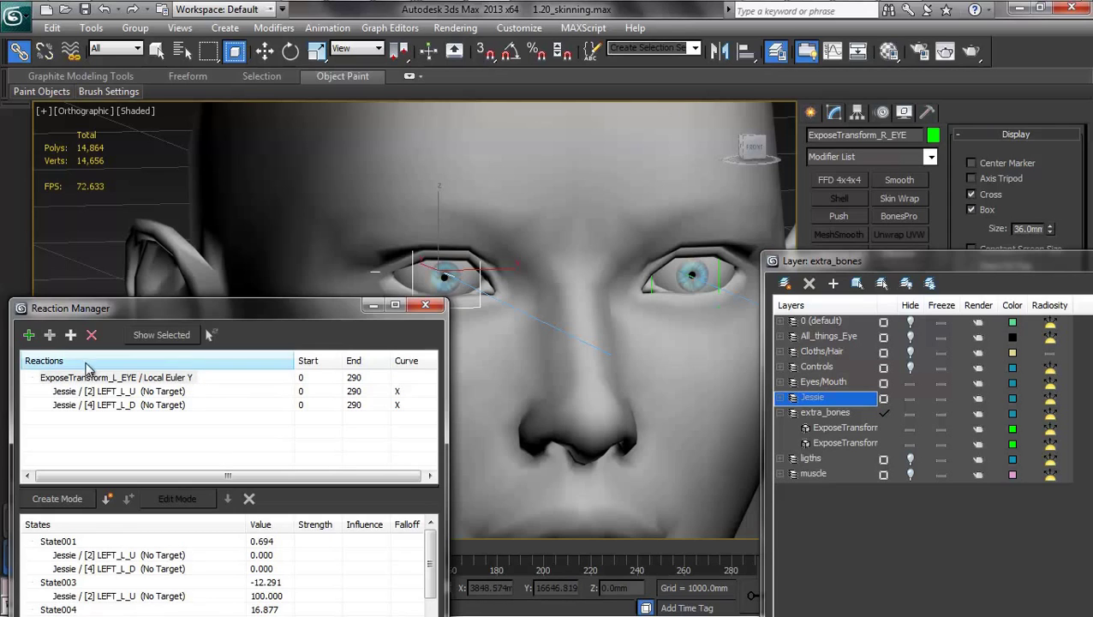
- Pick the right-eye helper and add ExposeTransform_R_EYE's Local Euler X as a new master
click(28, 334)
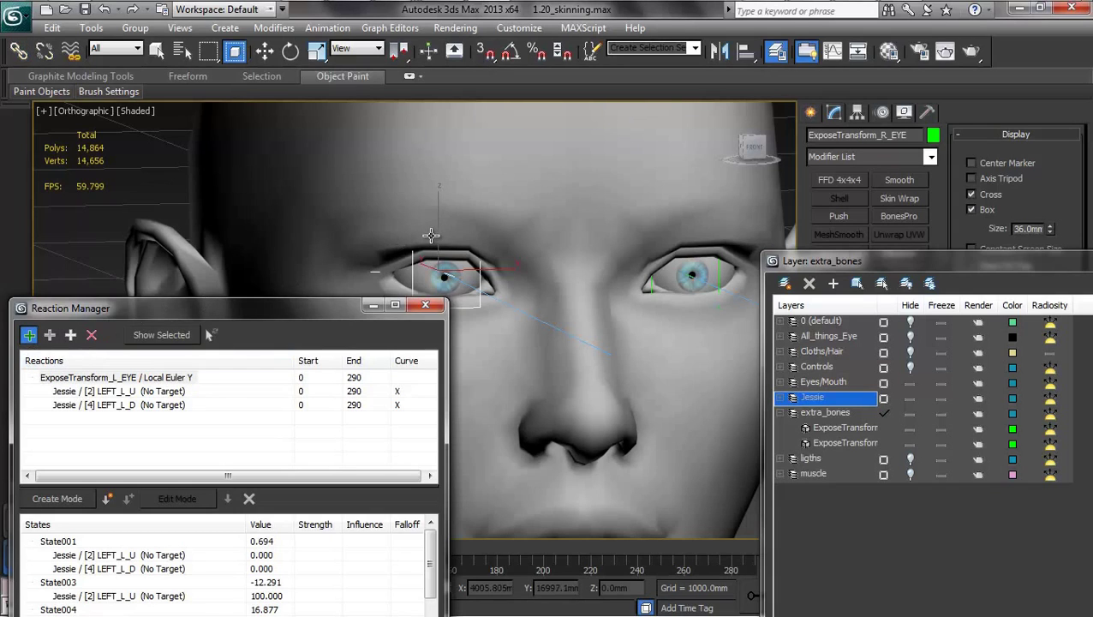
scroll(428, 240, up, 3)
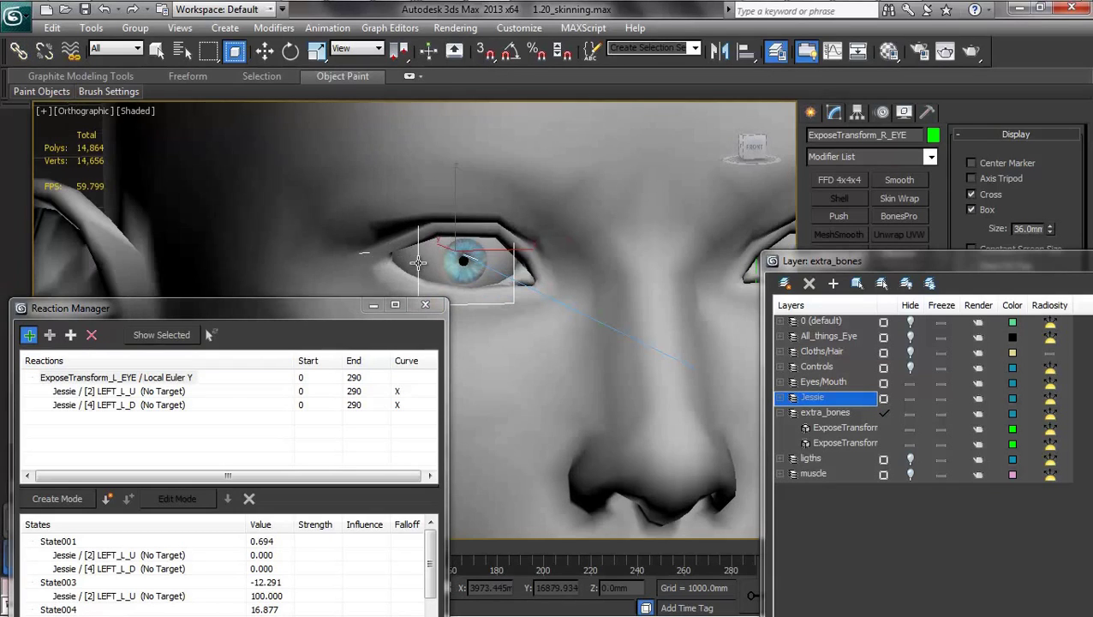
click(419, 260)
mouse_move(358, 314)
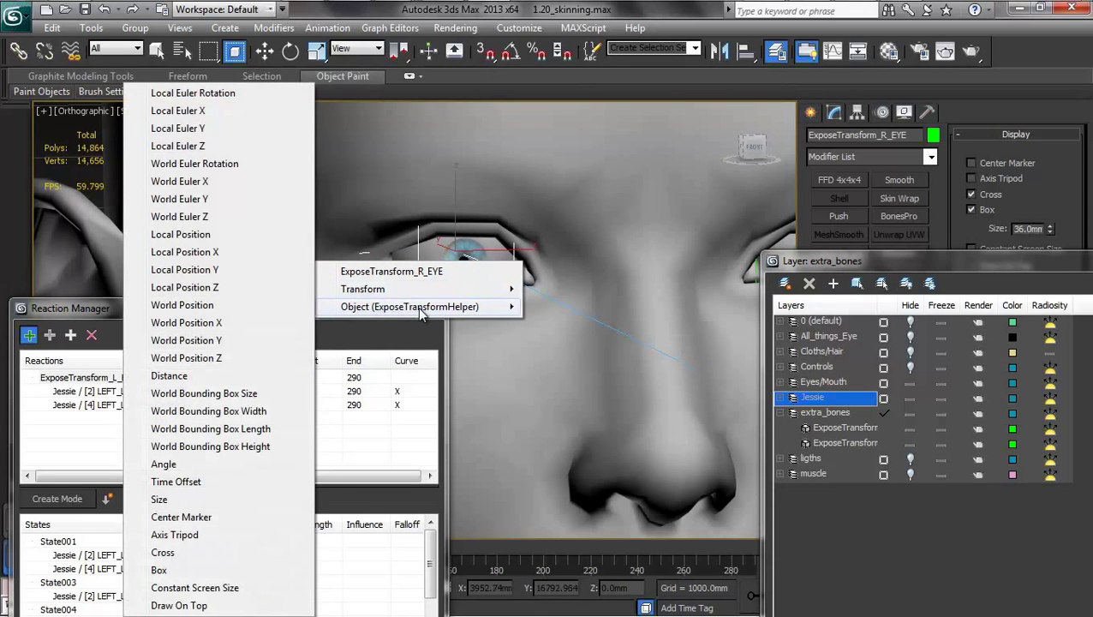
click(204, 111)
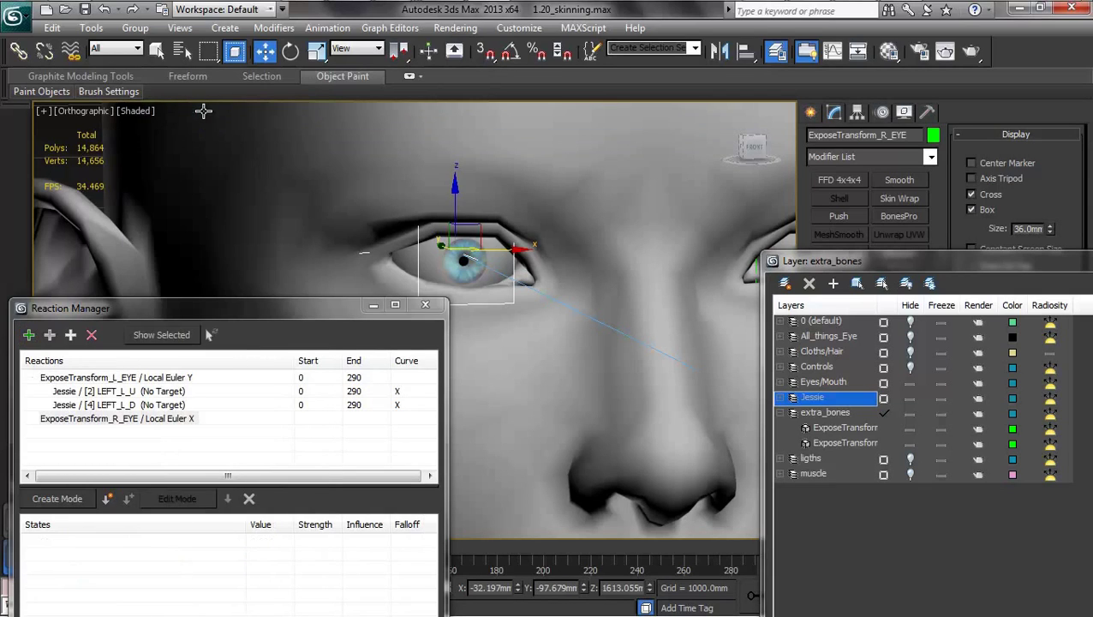
- Add Jessie's Morpher channel [1] RIGTH_L_U as a slave driven by the eye master
click(50, 335)
click(243, 154)
mouse_move(315, 180)
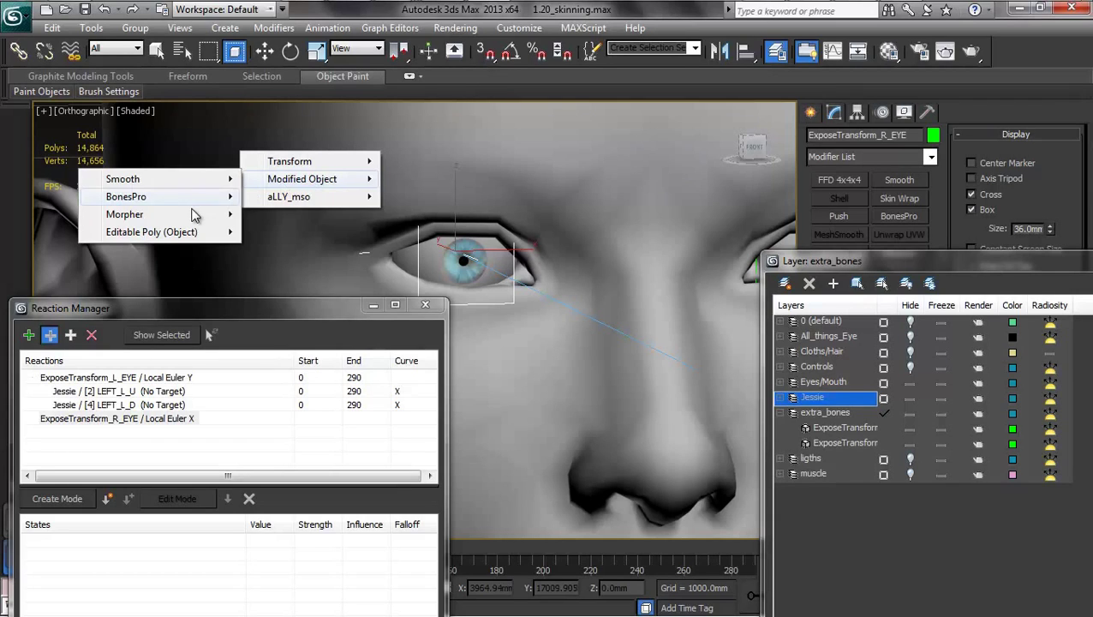
mouse_move(227, 214)
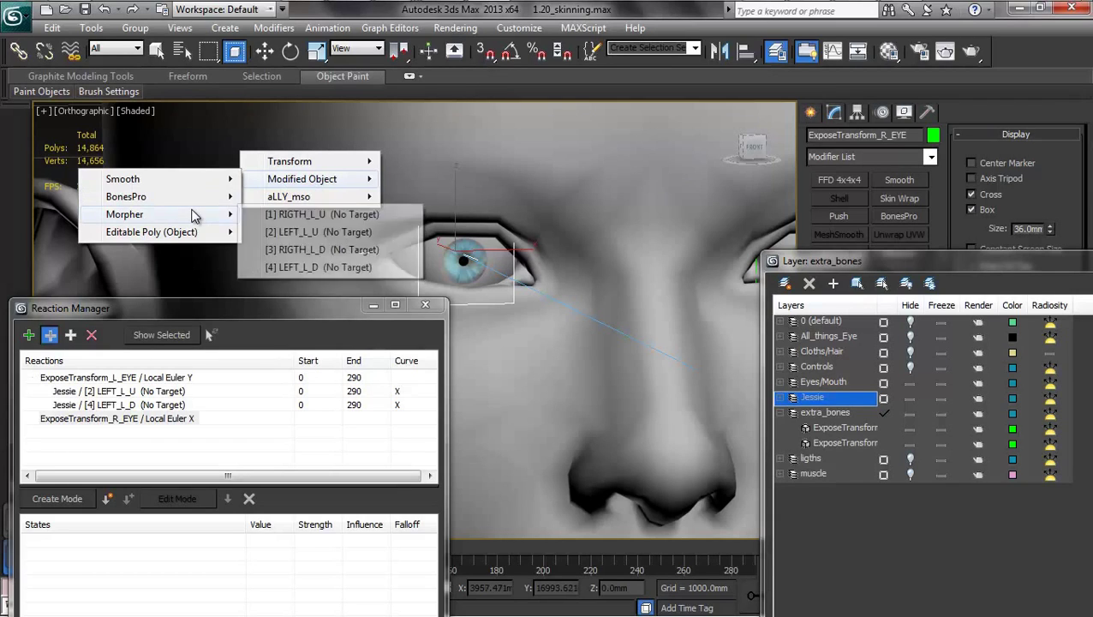
click(289, 214)
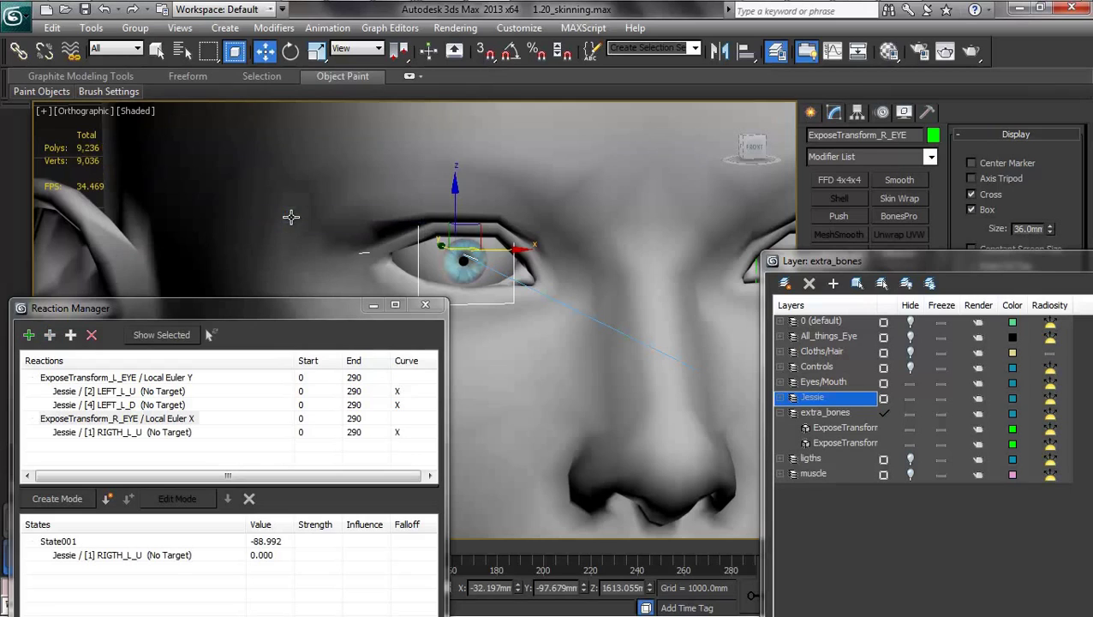
- Add Morpher channel [3] RIGTH_L_D as a second slave of the same master
click(49, 335)
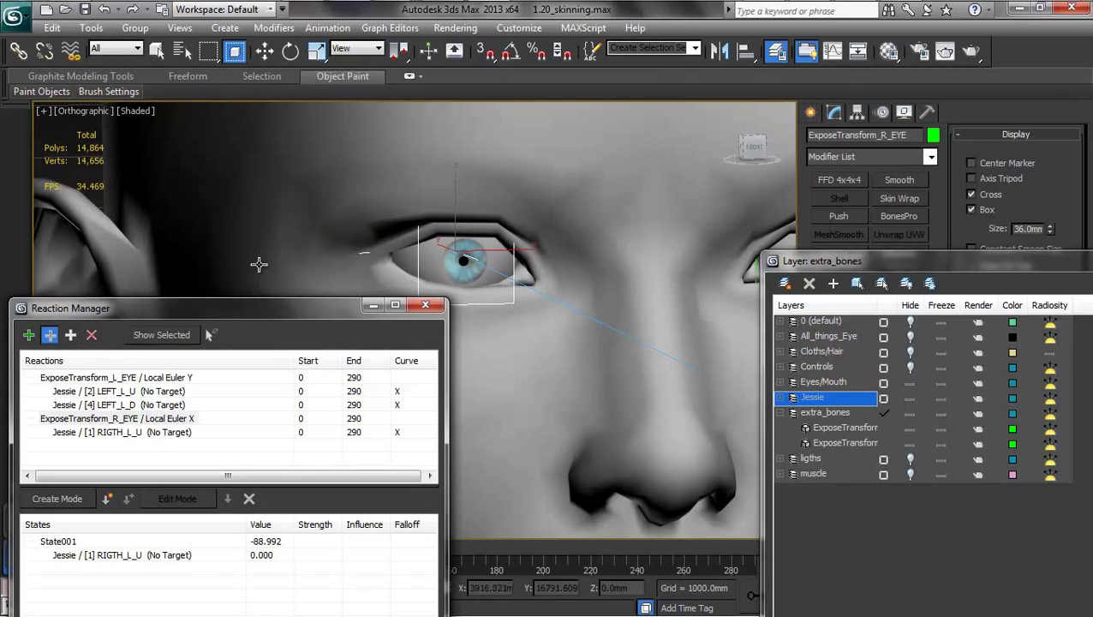
click(293, 201)
mouse_move(289, 234)
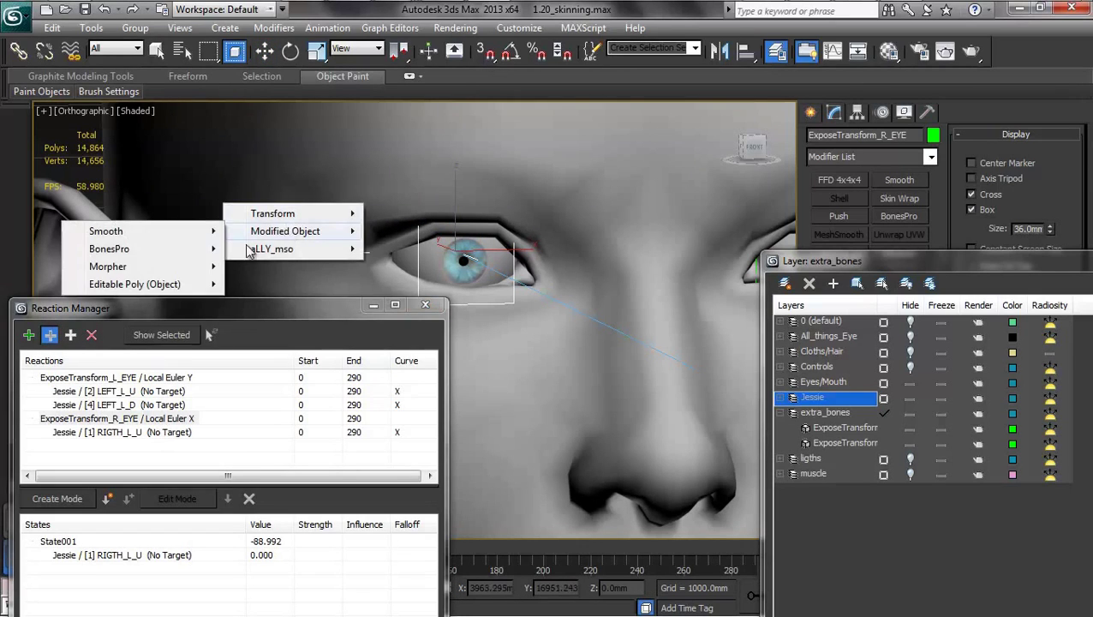
mouse_move(199, 270)
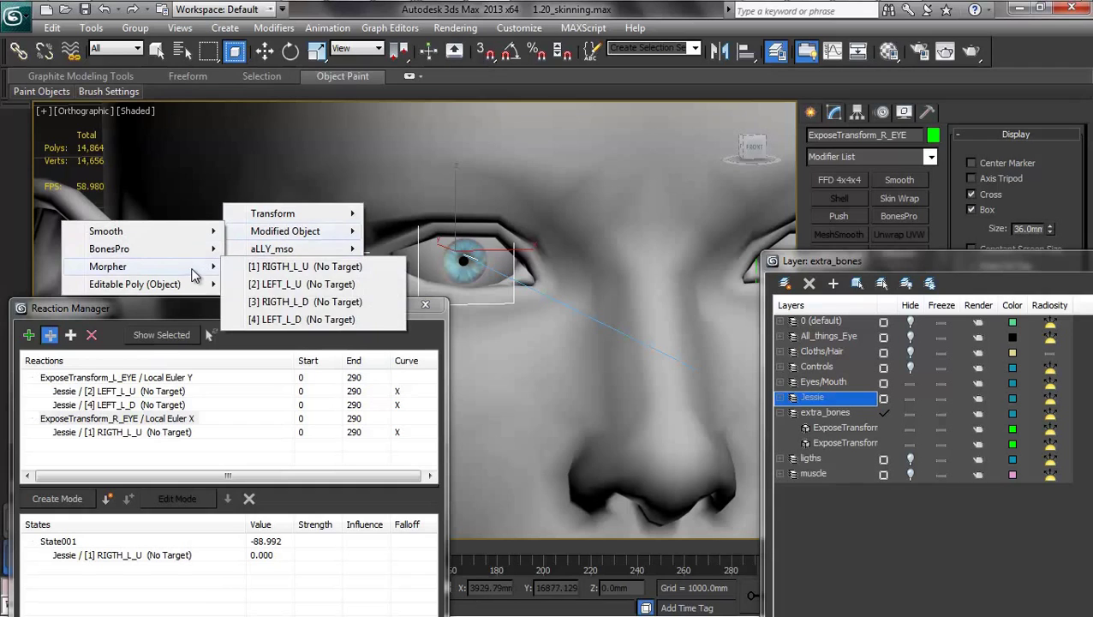
click(296, 305)
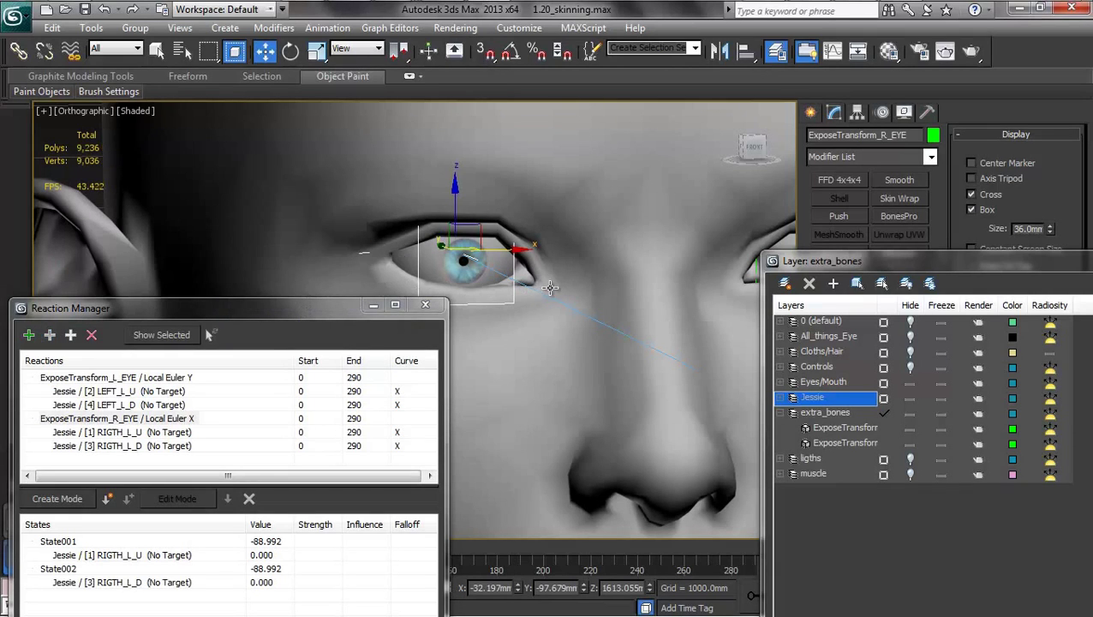
alt+middle_drag(548, 288, 549, 245)
drag(817, 271, 875, 484)
drag(243, 315, 254, 219)
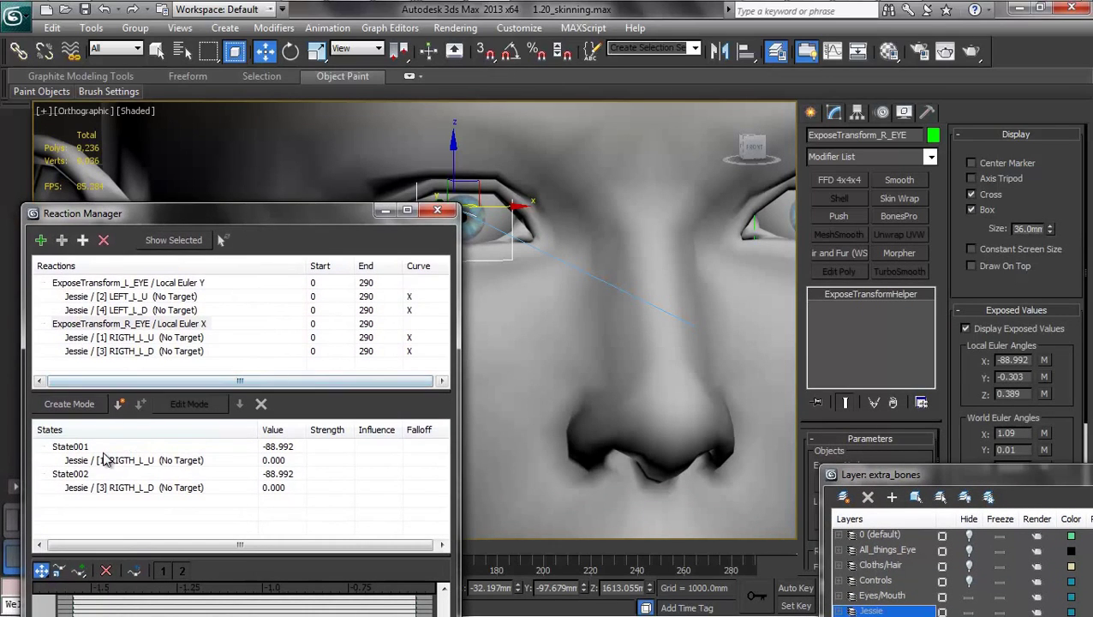
- Add the RIGTH_L_D reaction to State001 next to RIGTH_L_U and delete State002
click(112, 355)
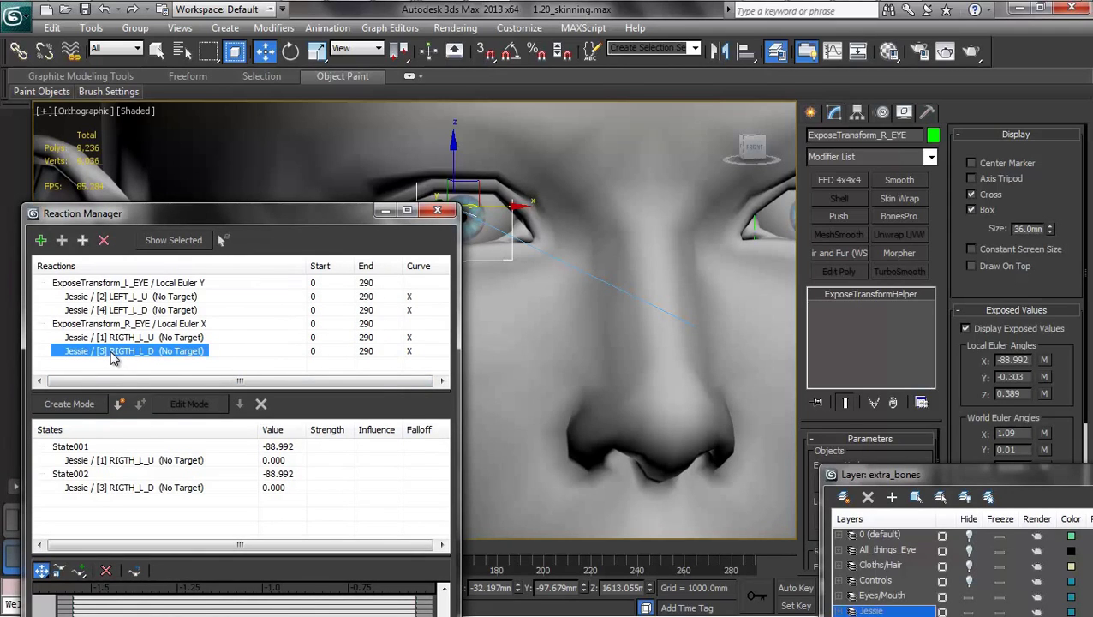
click(83, 448)
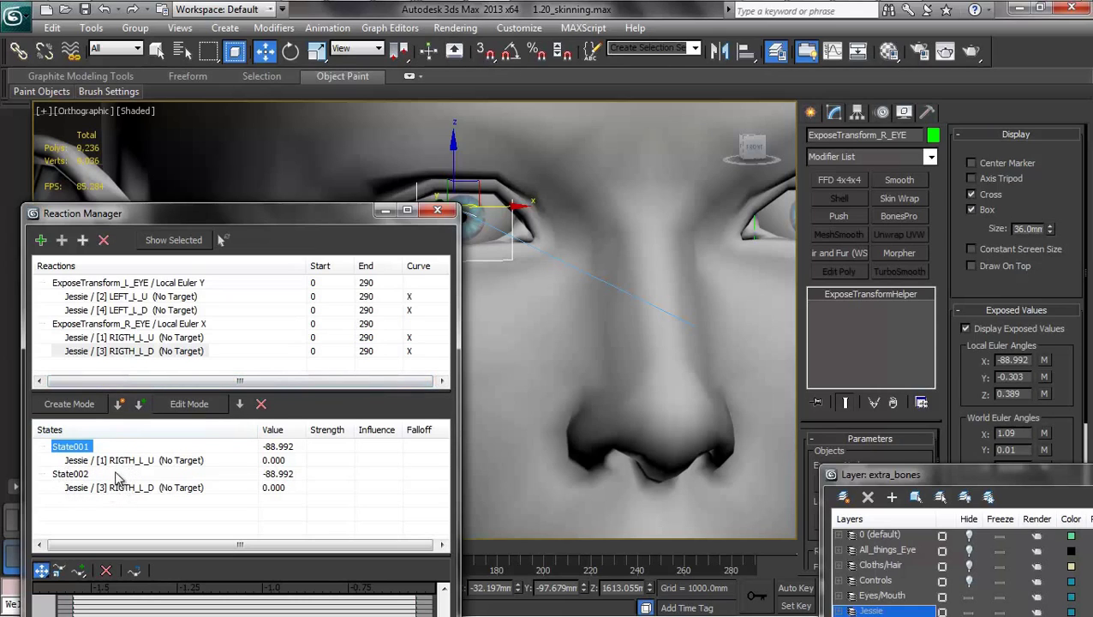
click(138, 408)
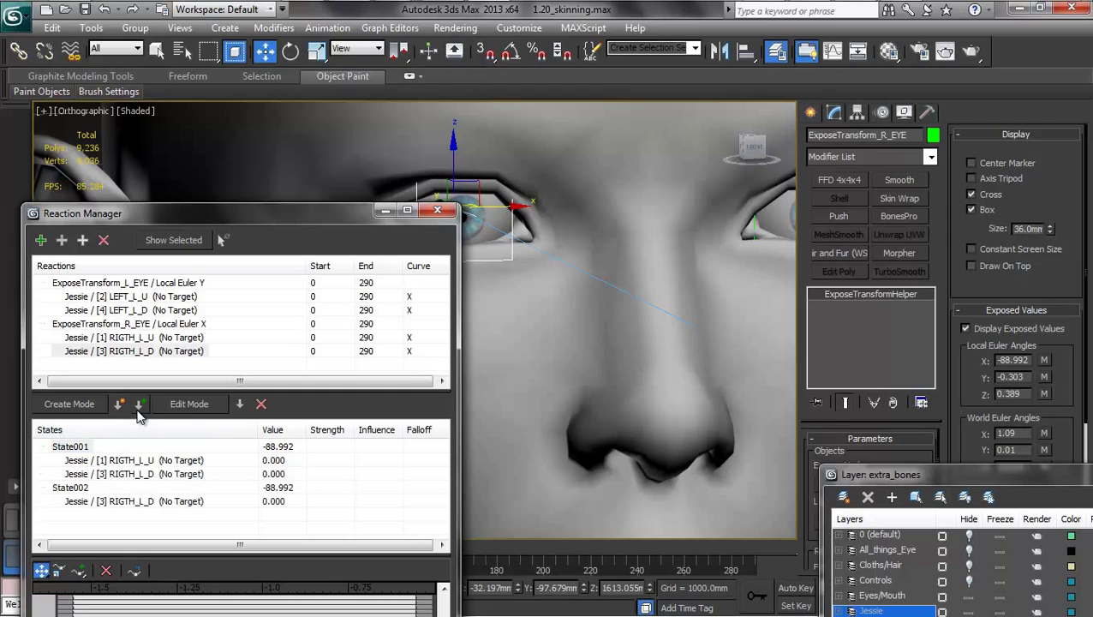
click(70, 488)
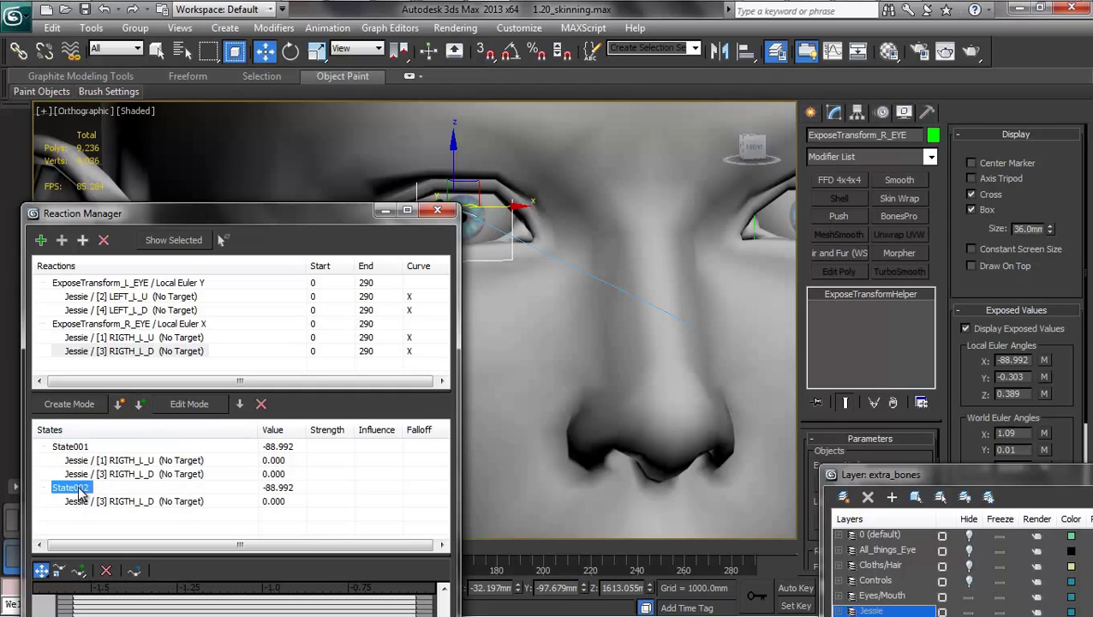
click(261, 405)
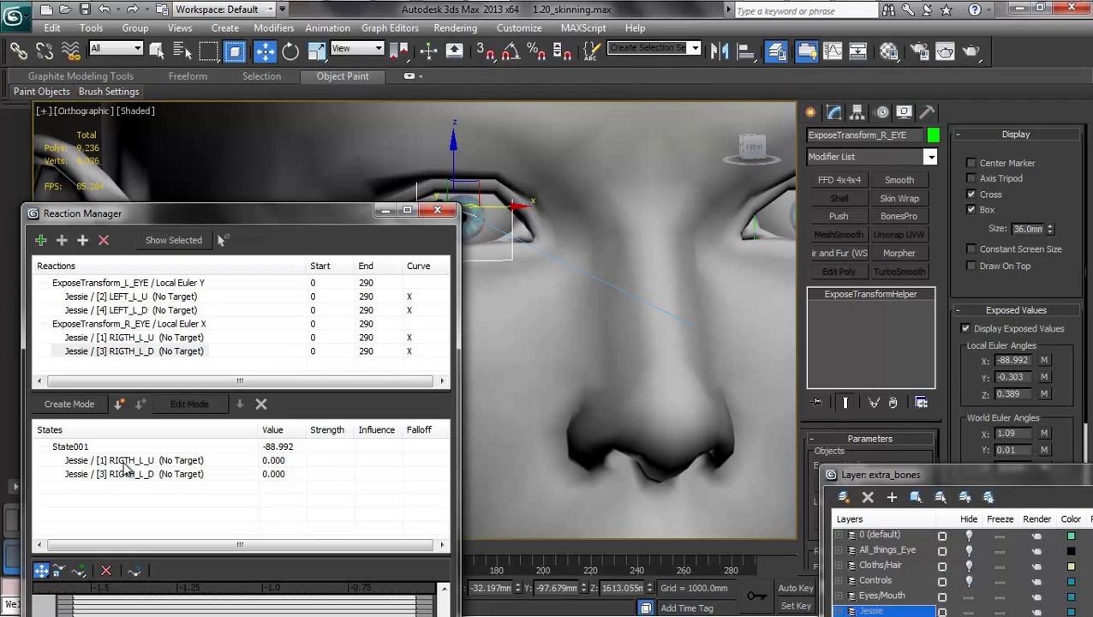
- Select Jessie's head, show the Morpher channel values, and pick the RIGTH_L_U reaction in front view
click(535, 350)
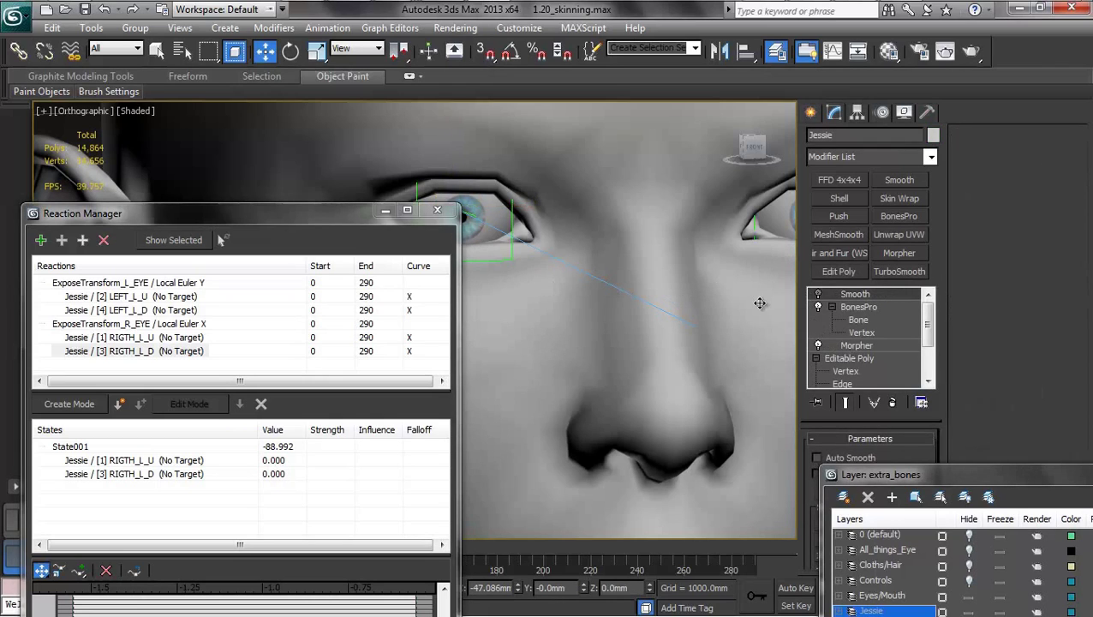
click(848, 346)
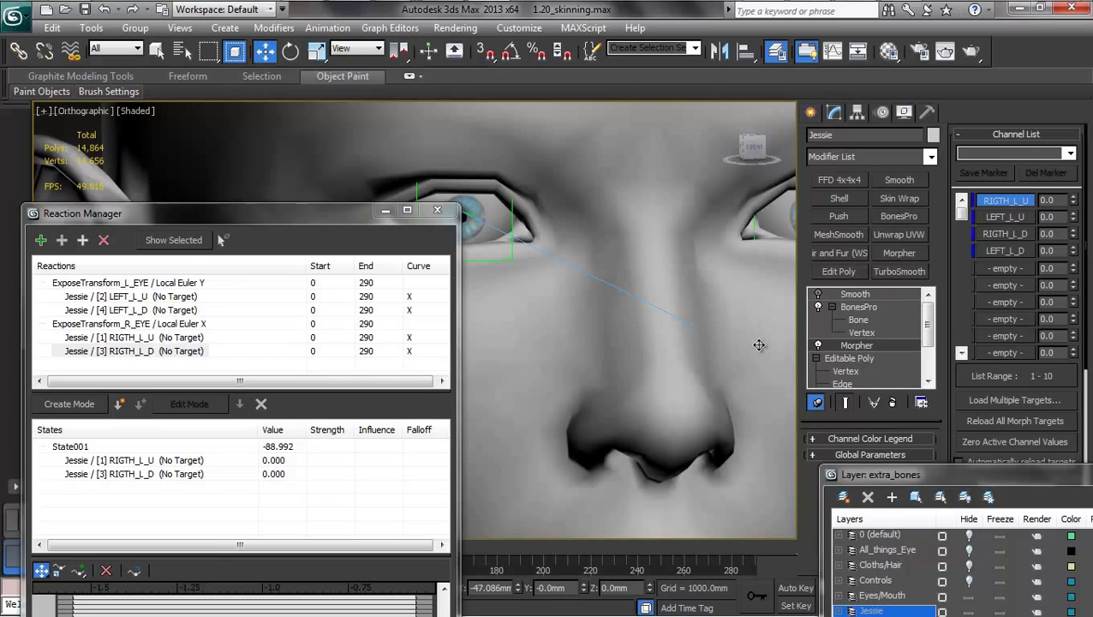
click(111, 341)
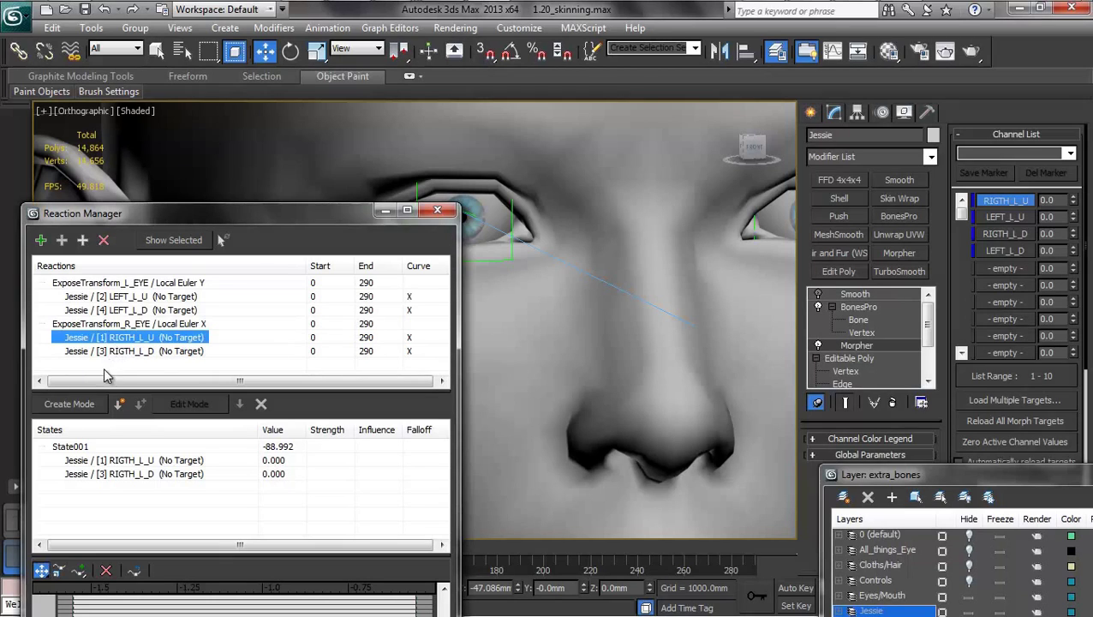
click(755, 149)
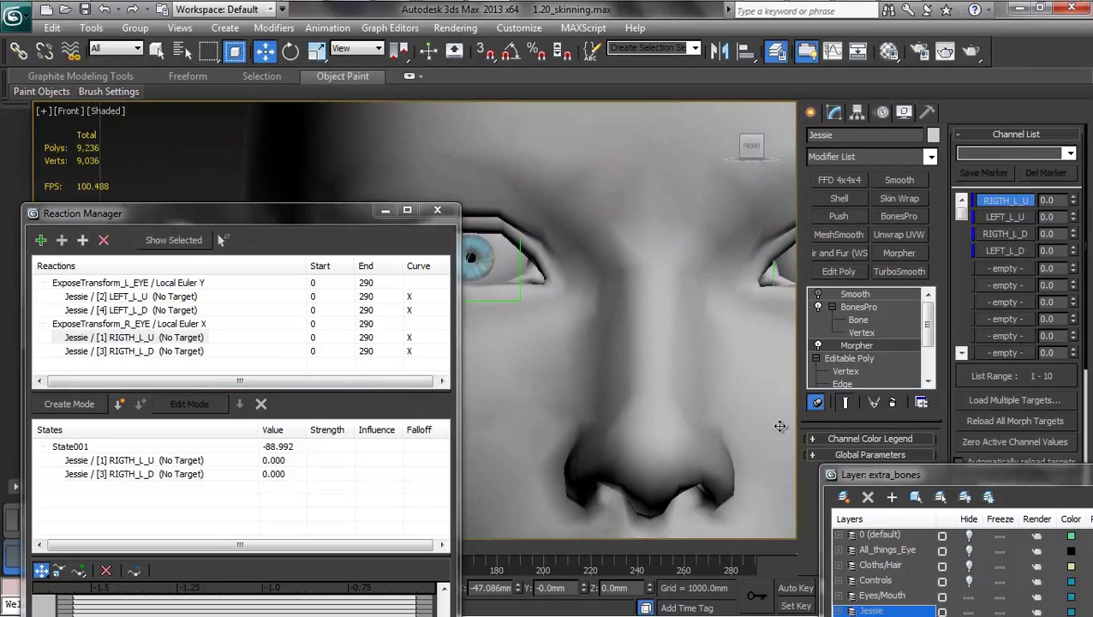
- Unhide the Controls layer and raise the eye control ring until the eyelid closes
drag(937, 477, 968, 347)
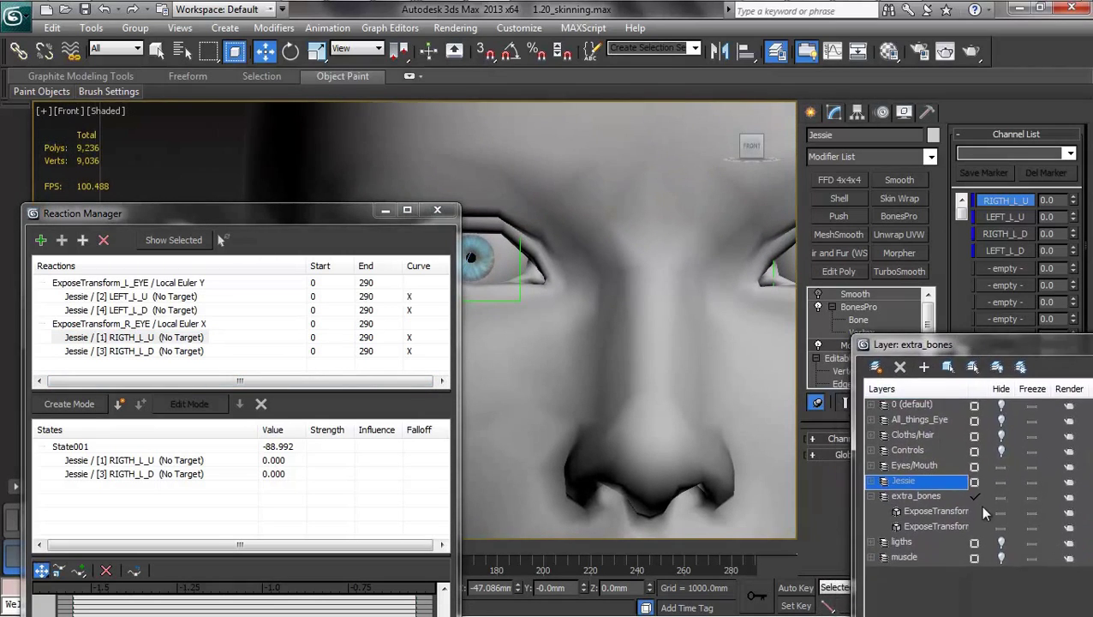
click(1001, 451)
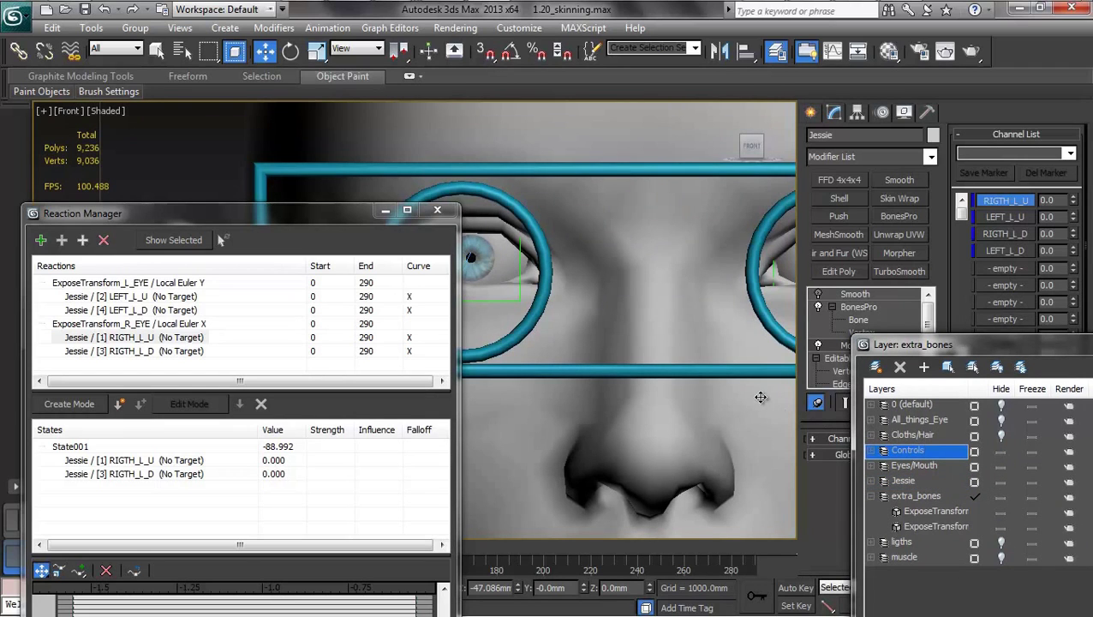
scroll(467, 257, down, 1)
drag(330, 225, 244, 222)
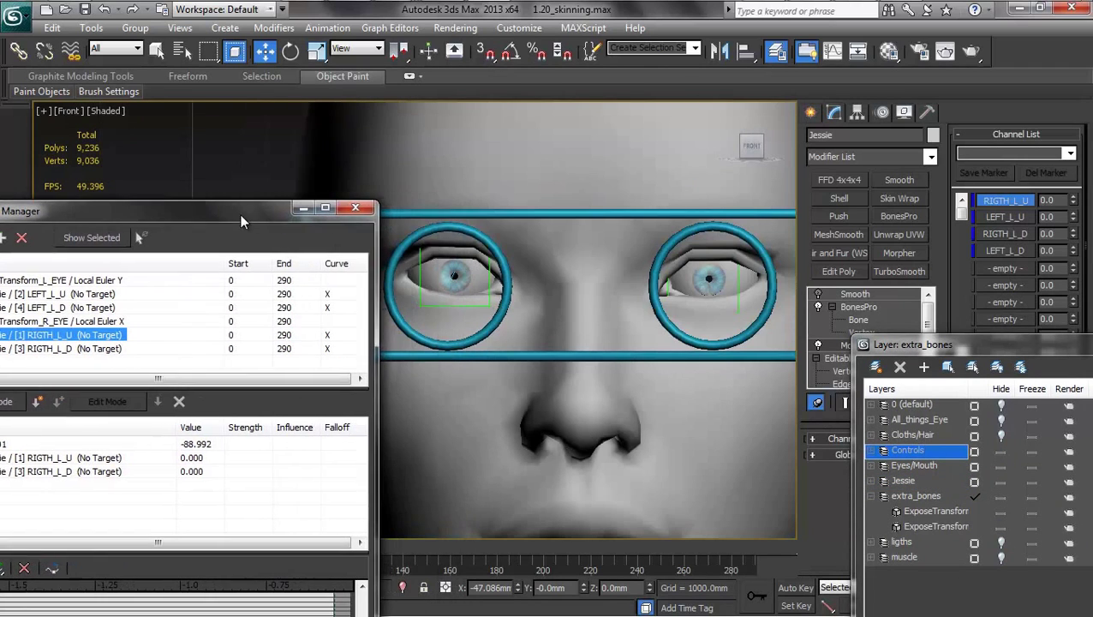
click(420, 239)
scroll(515, 262, up, 3)
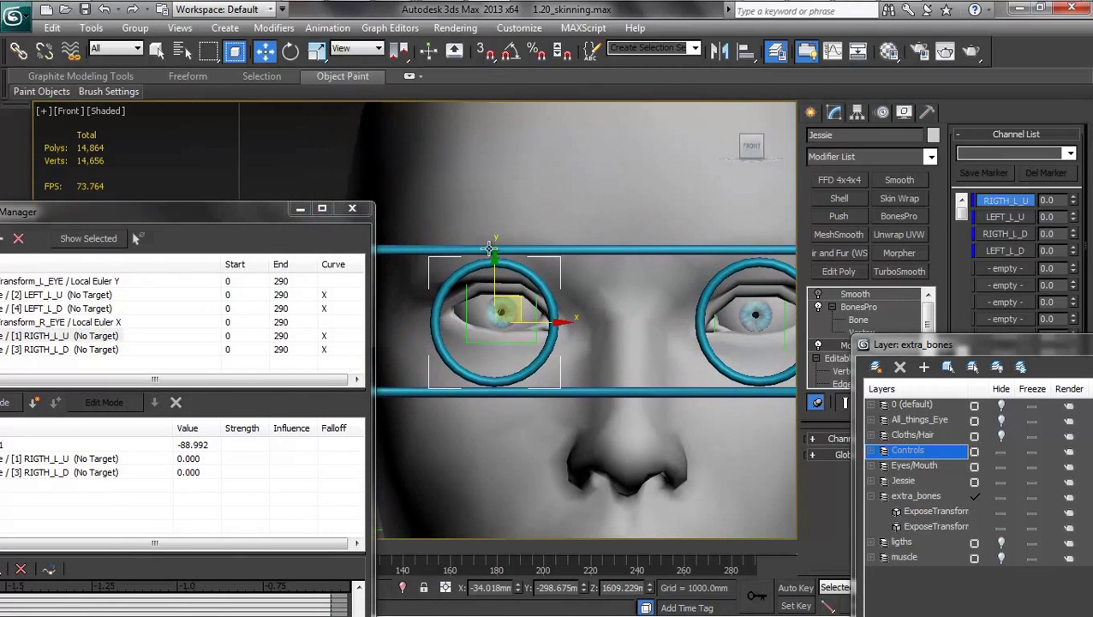
drag(501, 263, 541, 75)
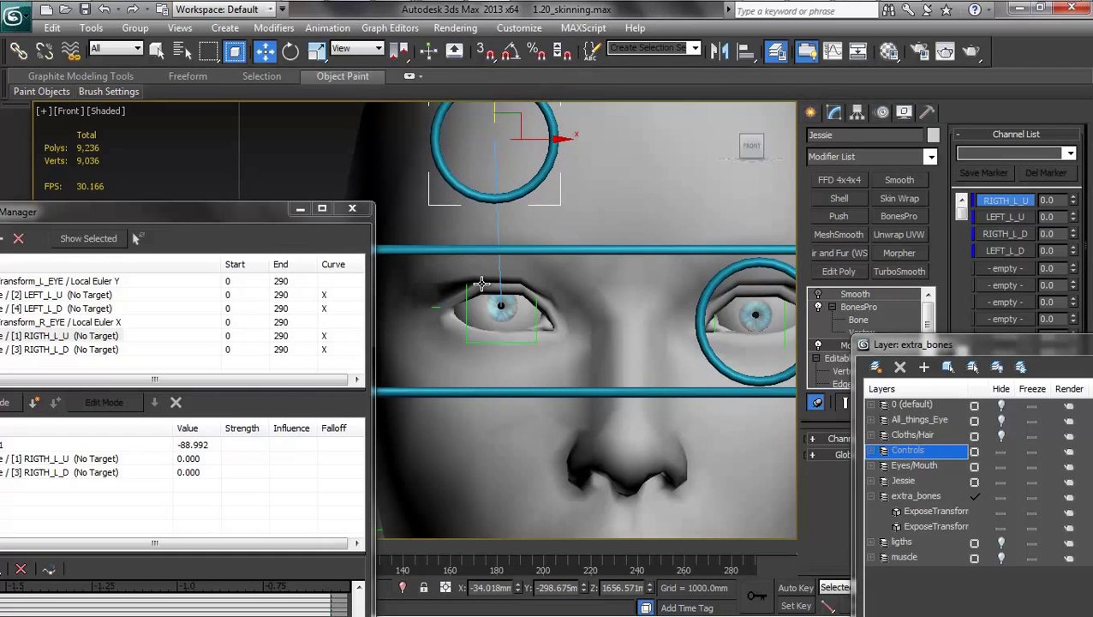
drag(179, 212, 228, 168)
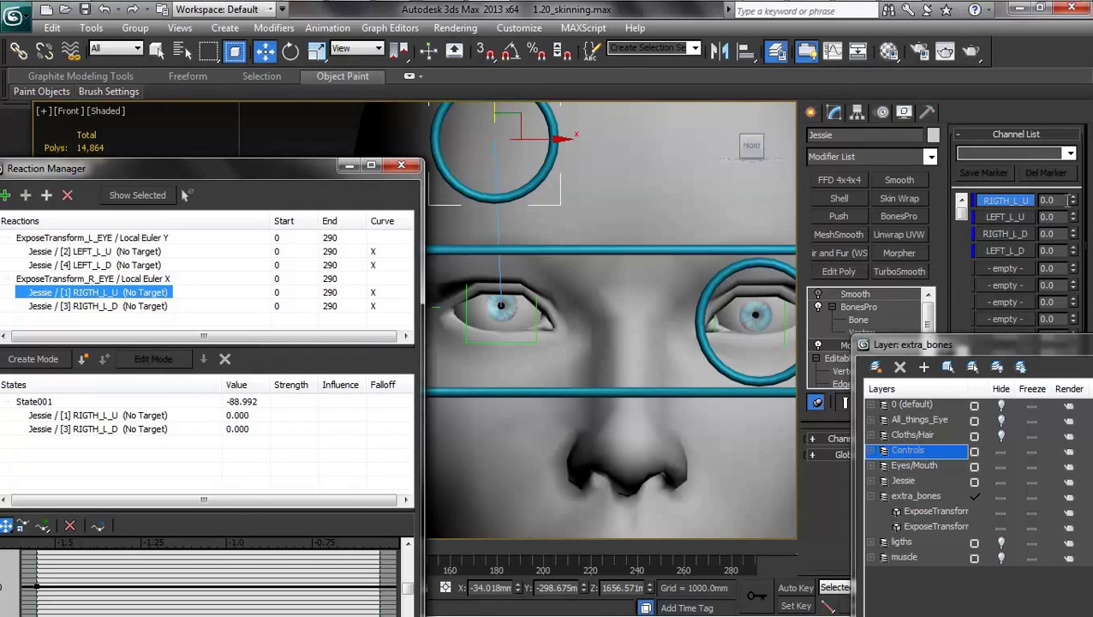
- Create State003 at -102.299 with RIGTH_L_U set to 100, then test with the eye control
click(24, 361)
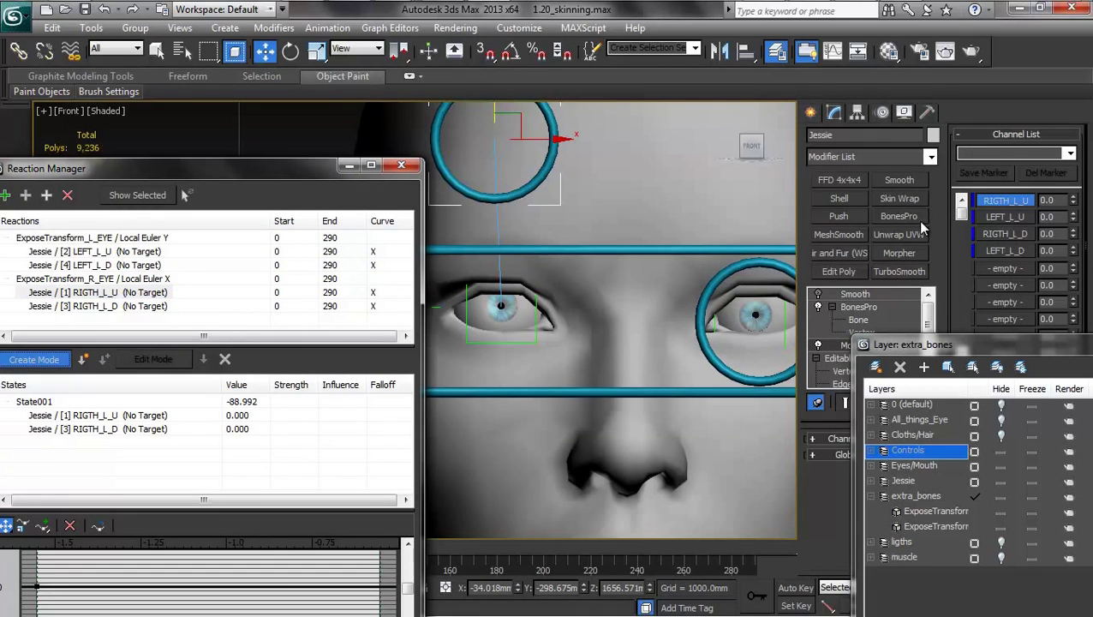
click(1052, 201)
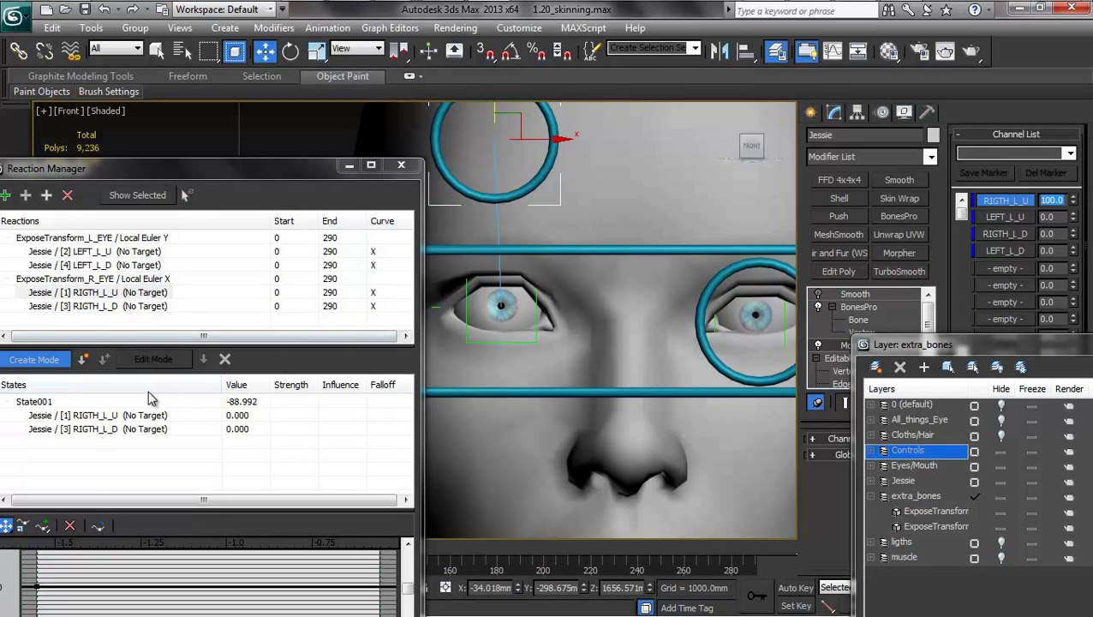
click(86, 360)
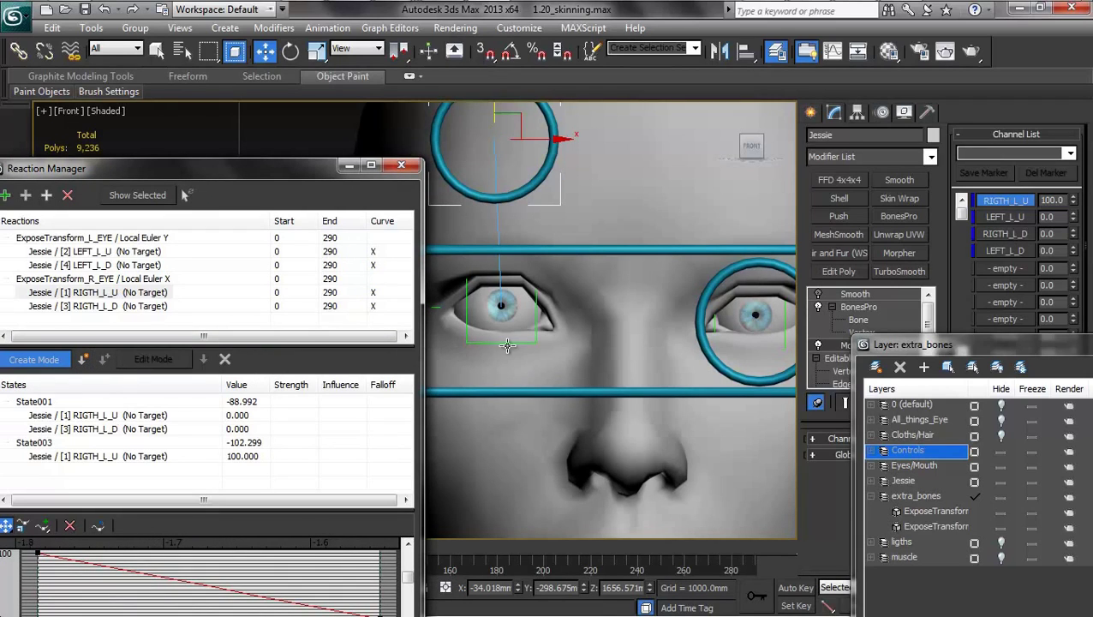
click(34, 360)
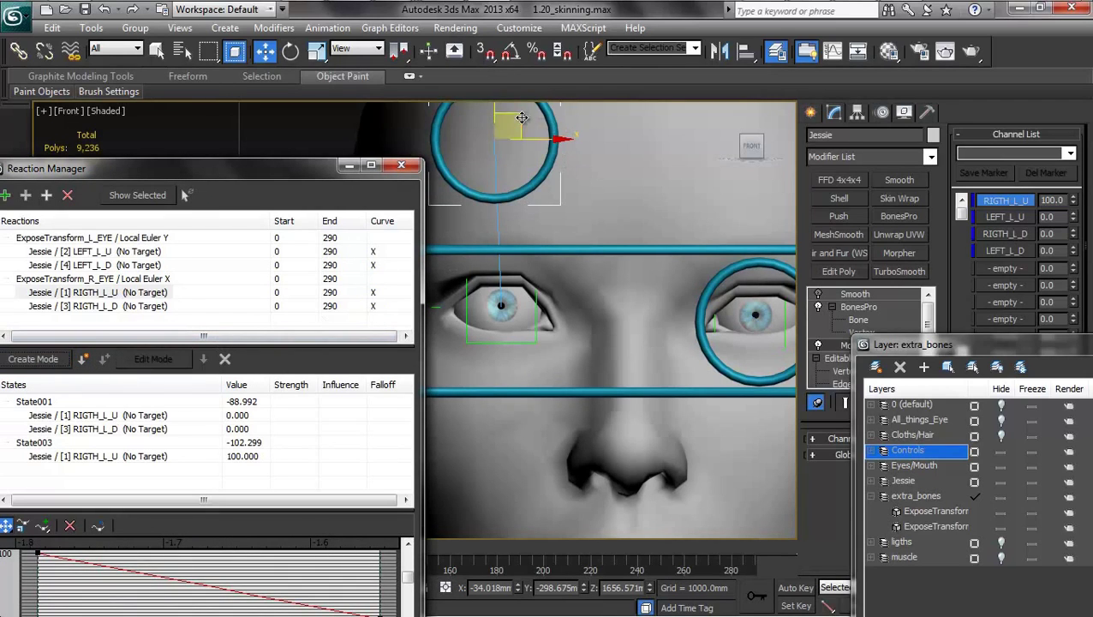
mouse_move(517, 141)
mouse_down()
mouse_move(506, 313)
mouse_move(566, 359)
mouse_move(562, 225)
mouse_move(493, 214)
mouse_move(444, 322)
mouse_move(561, 312)
mouse_move(466, 175)
mouse_move(426, 288)
mouse_move(429, 77)
mouse_move(599, 233)
mouse_move(437, 304)
mouse_move(500, 138)
mouse_move(512, 161)
mouse_up()
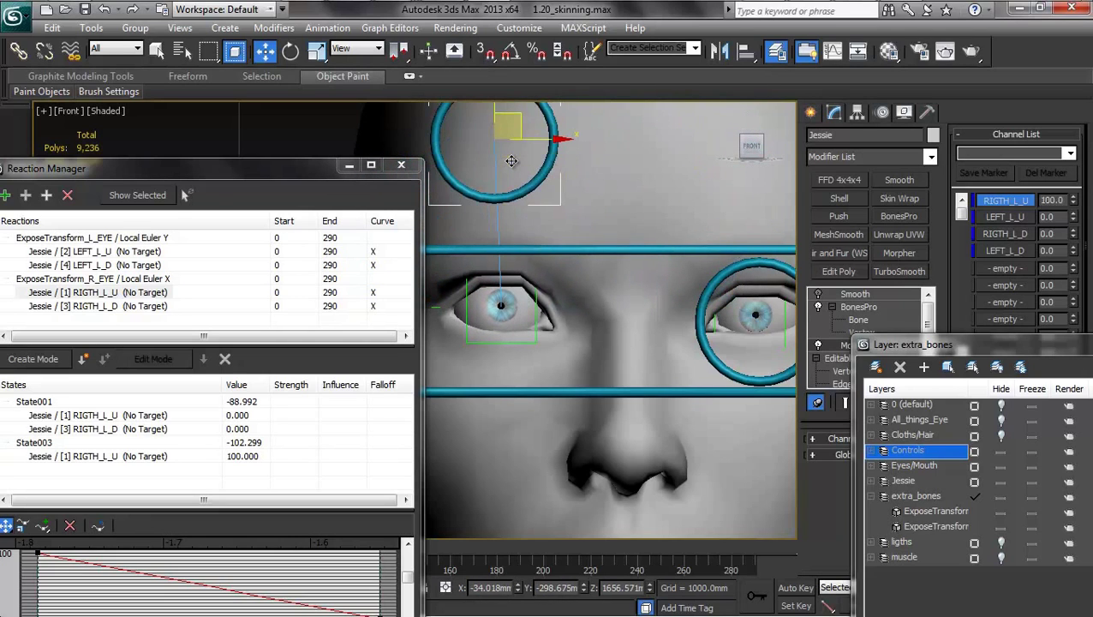
- Reset the eye control to zero, select RIGTH_L_D, and lower the control below the eye
right_click(322, 143)
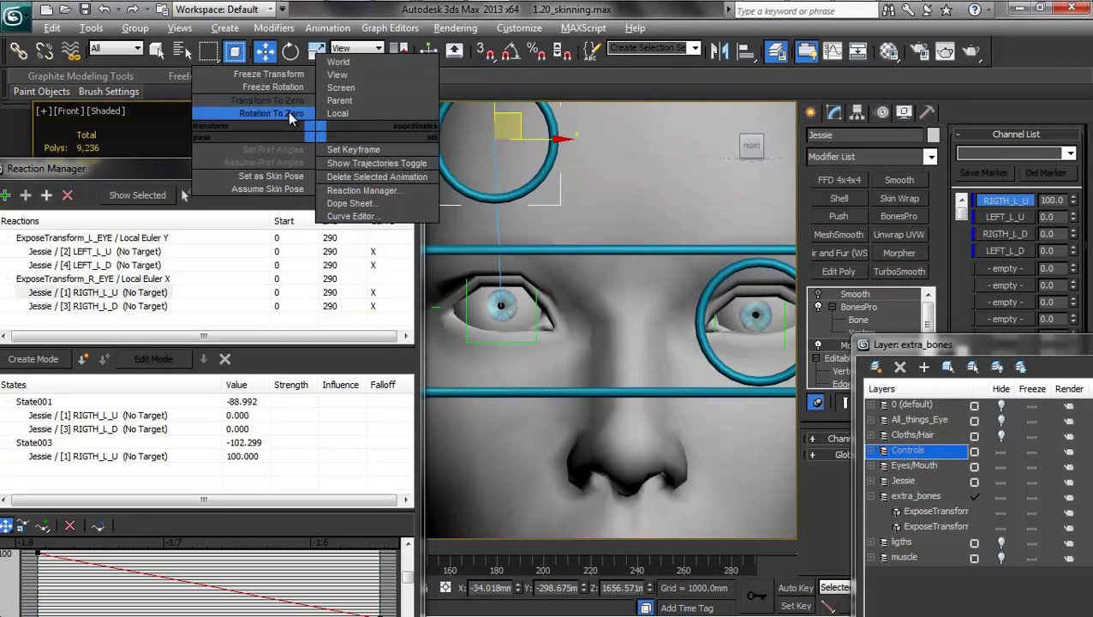
click(296, 109)
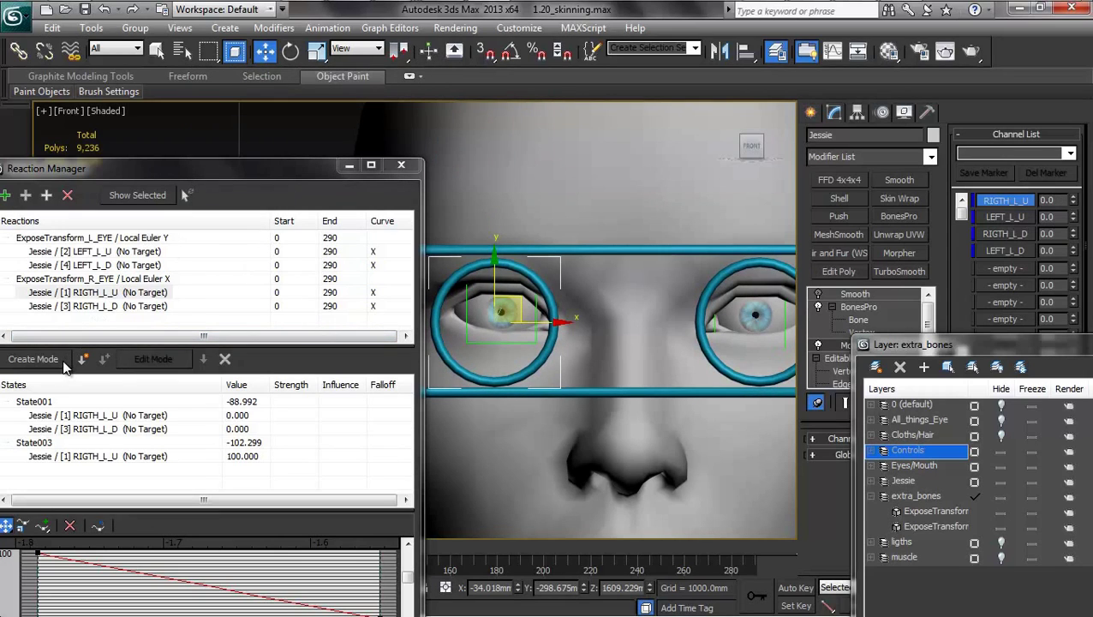
click(66, 308)
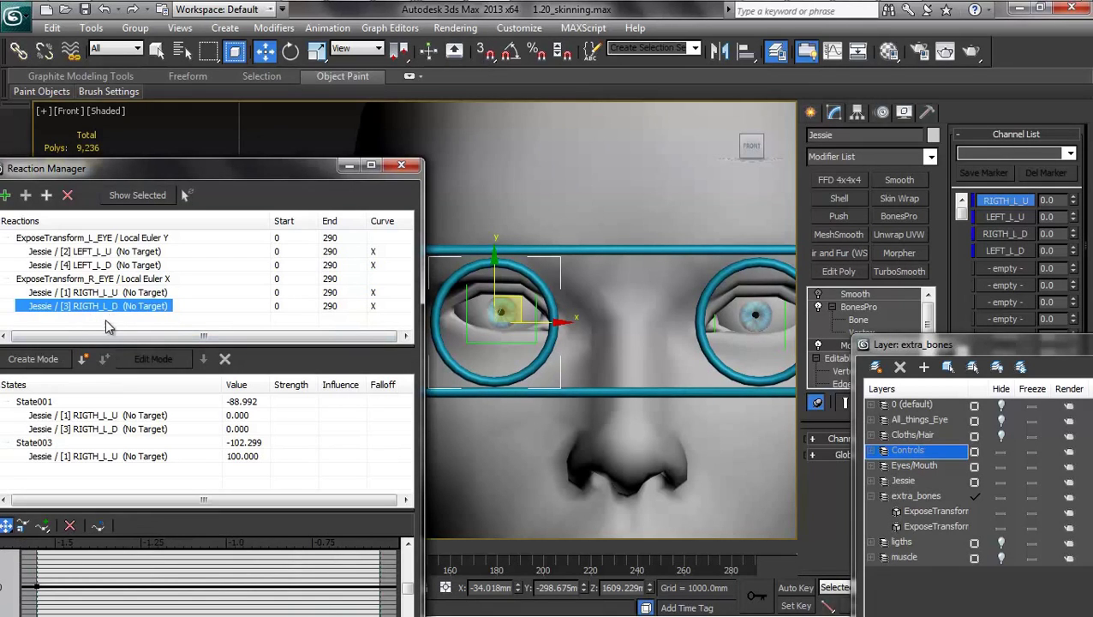
middle_drag(555, 246, 611, 180)
drag(536, 208, 520, 389)
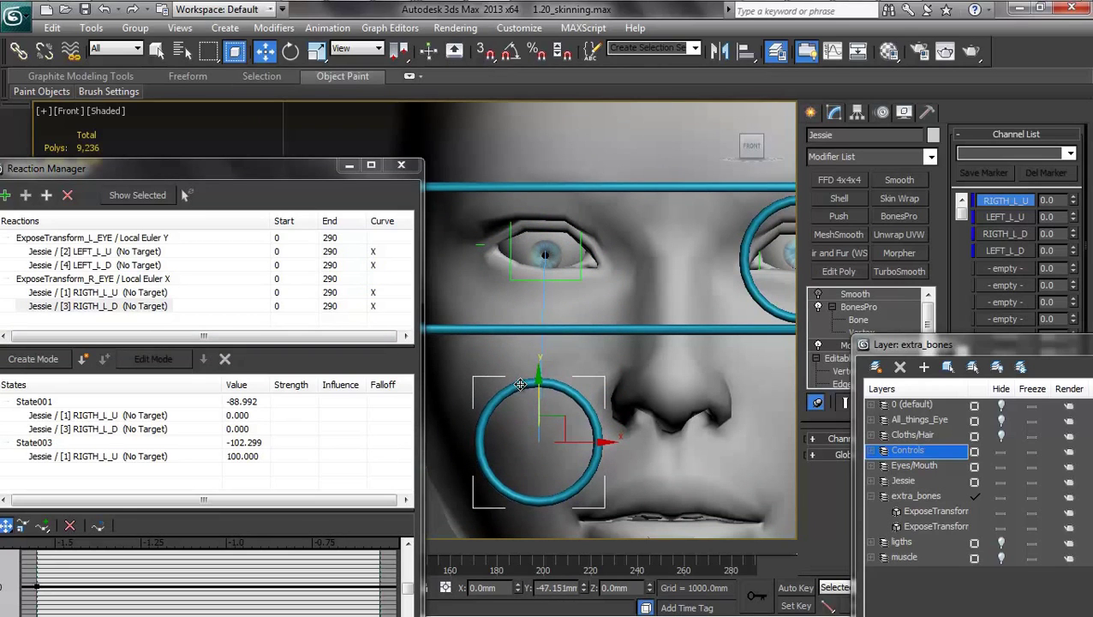
- Record State004 at -75.851 with RIGTH_L_D at 100, then move the control back to test it
click(107, 307)
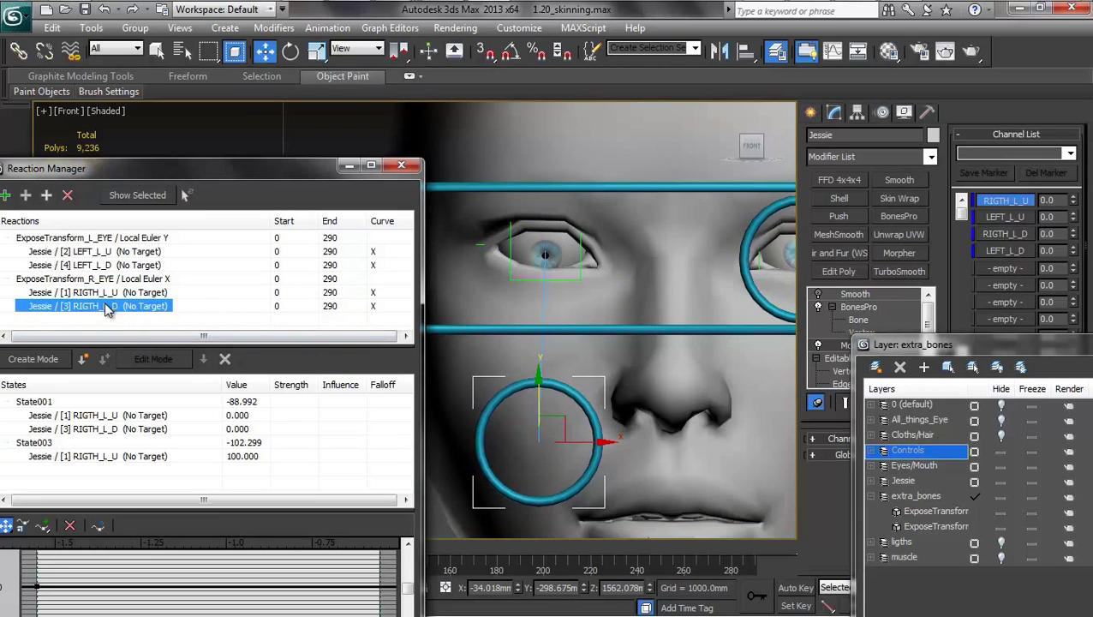
click(48, 360)
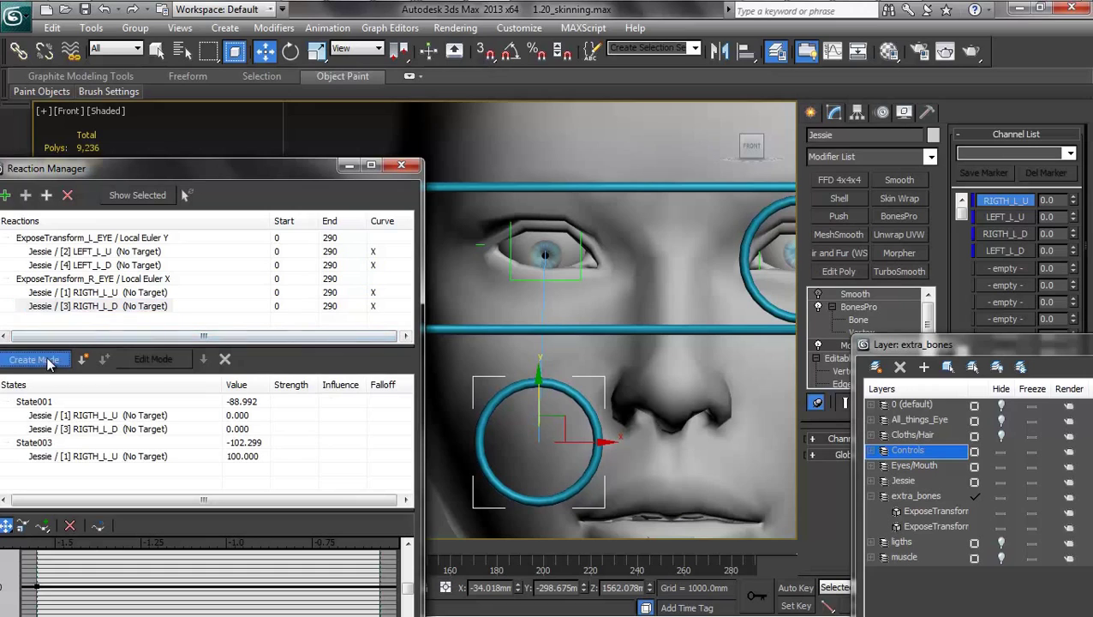
click(1049, 233)
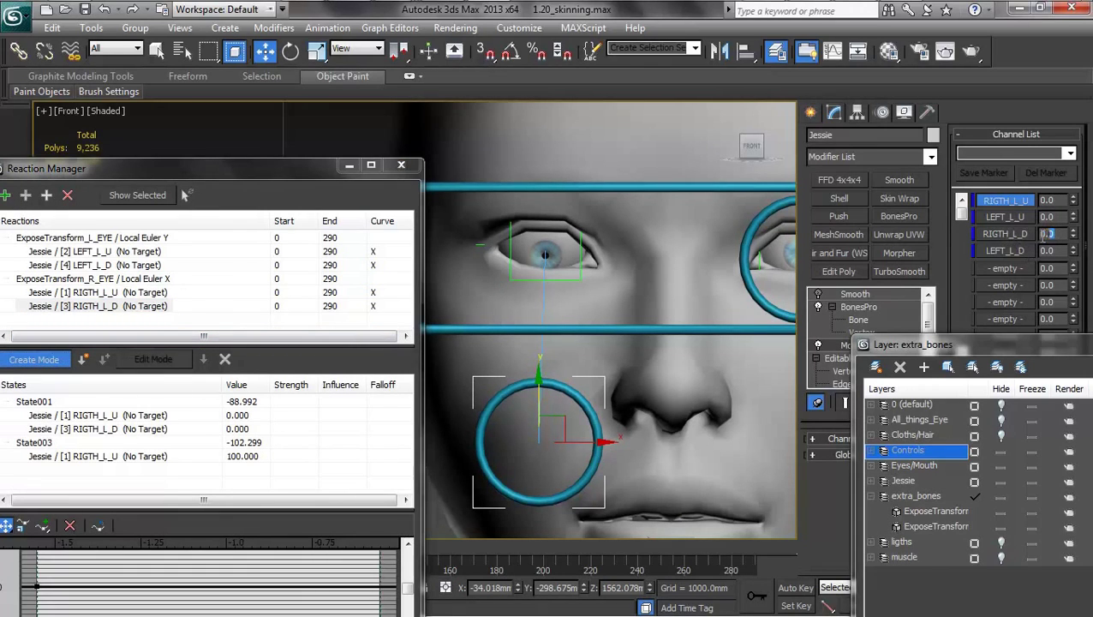
text(100)
key(Return)
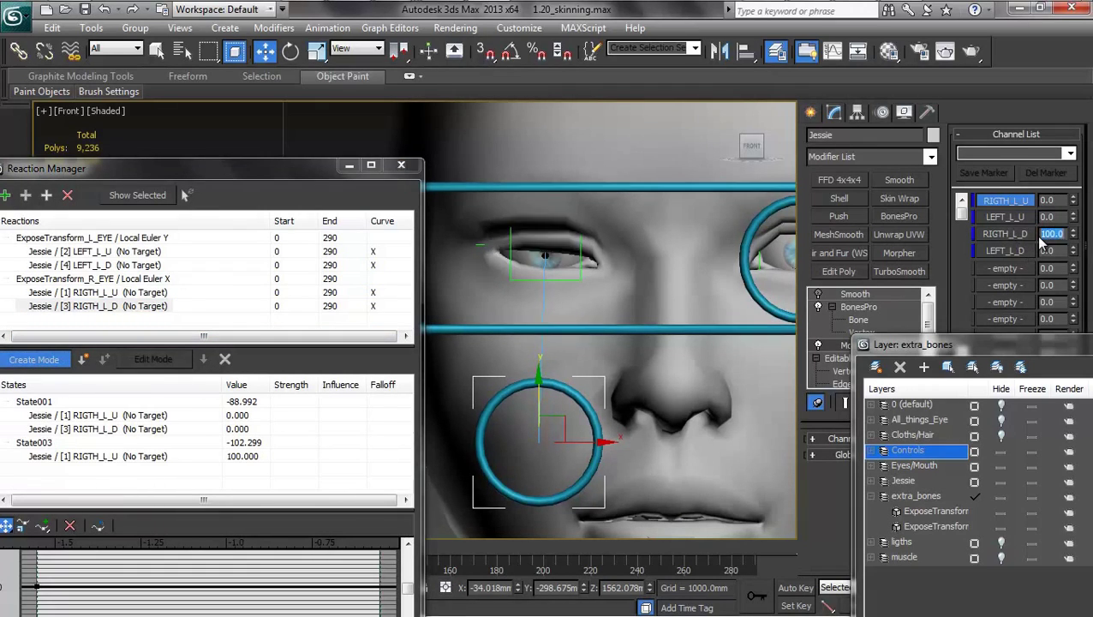
middle_drag(664, 266, 622, 267)
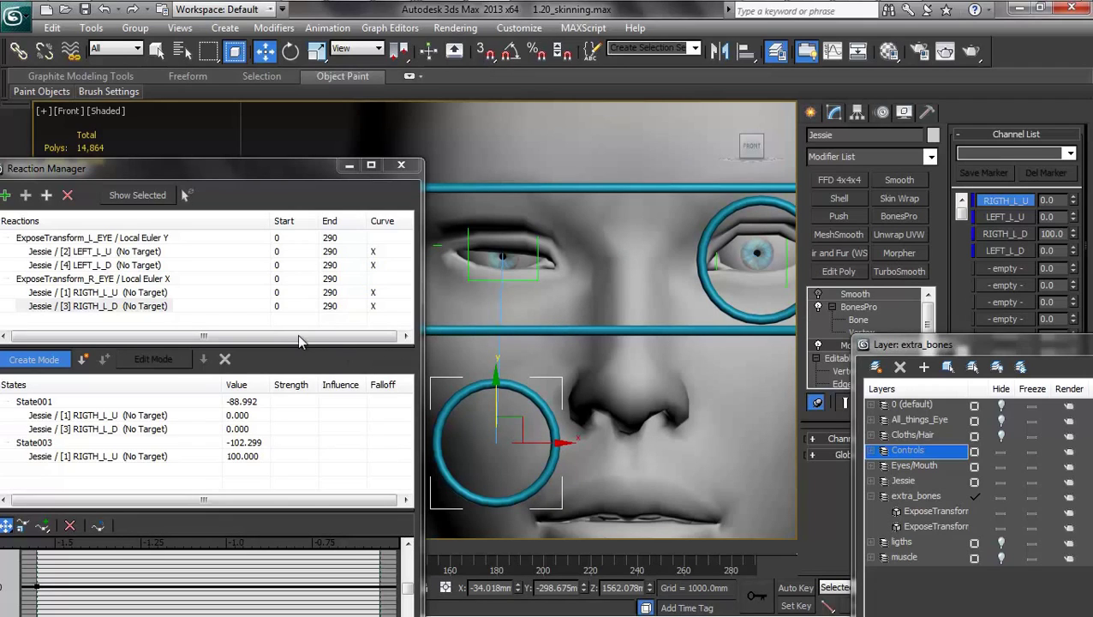
click(85, 360)
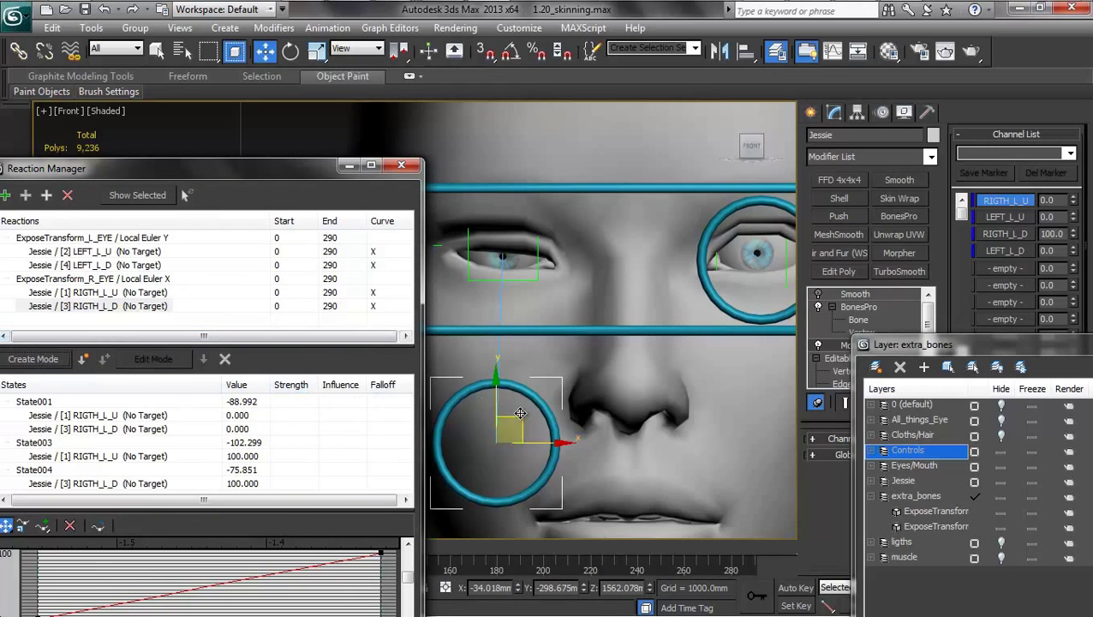
drag(506, 425, 573, 216)
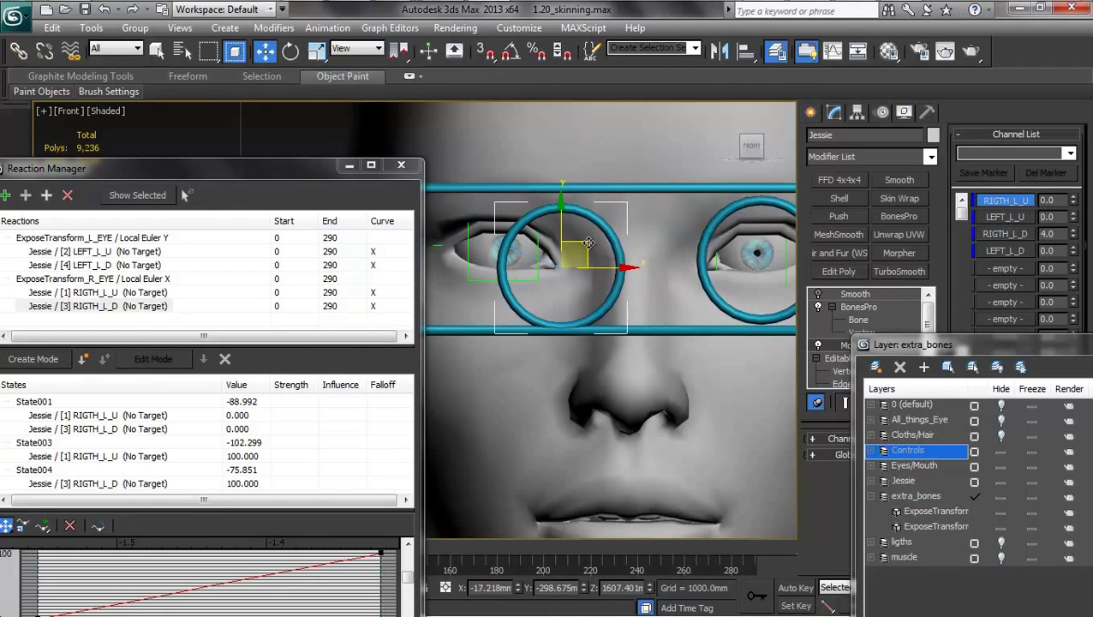
mouse_move(581, 236)
mouse_down()
mouse_move(528, 211)
mouse_move(487, 236)
mouse_move(557, 360)
mouse_move(555, 214)
mouse_move(459, 270)
mouse_move(523, 315)
mouse_move(490, 184)
mouse_move(482, 250)
mouse_move(589, 222)
mouse_up()
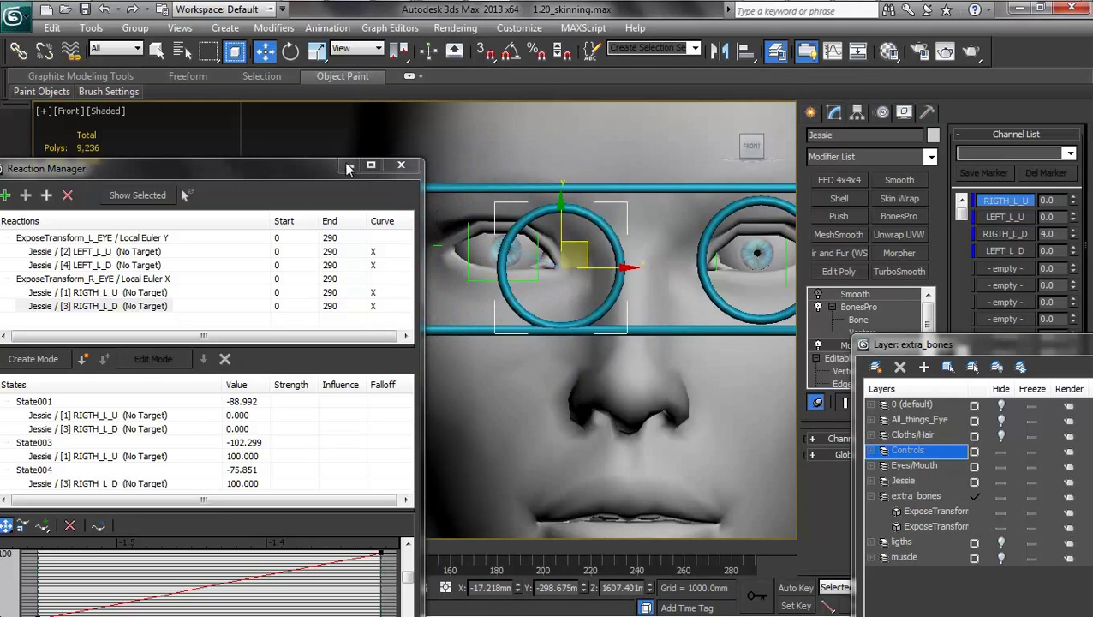
- Close the Reaction Manager and apply Transform To Zero to the eye ring control
click(313, 131)
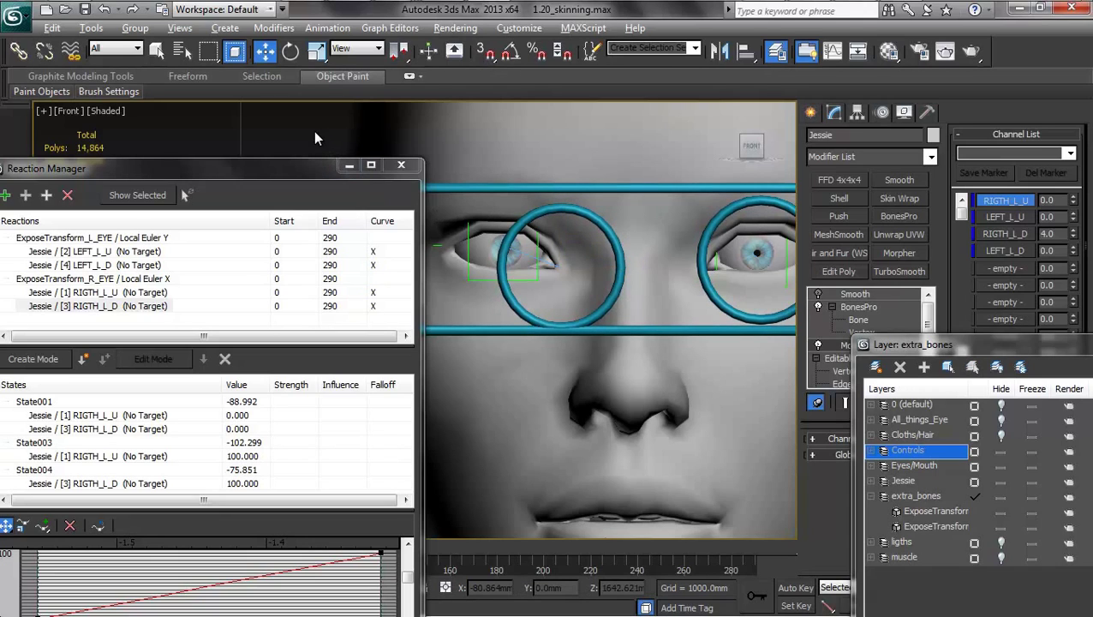
right_click(313, 131)
click(257, 95)
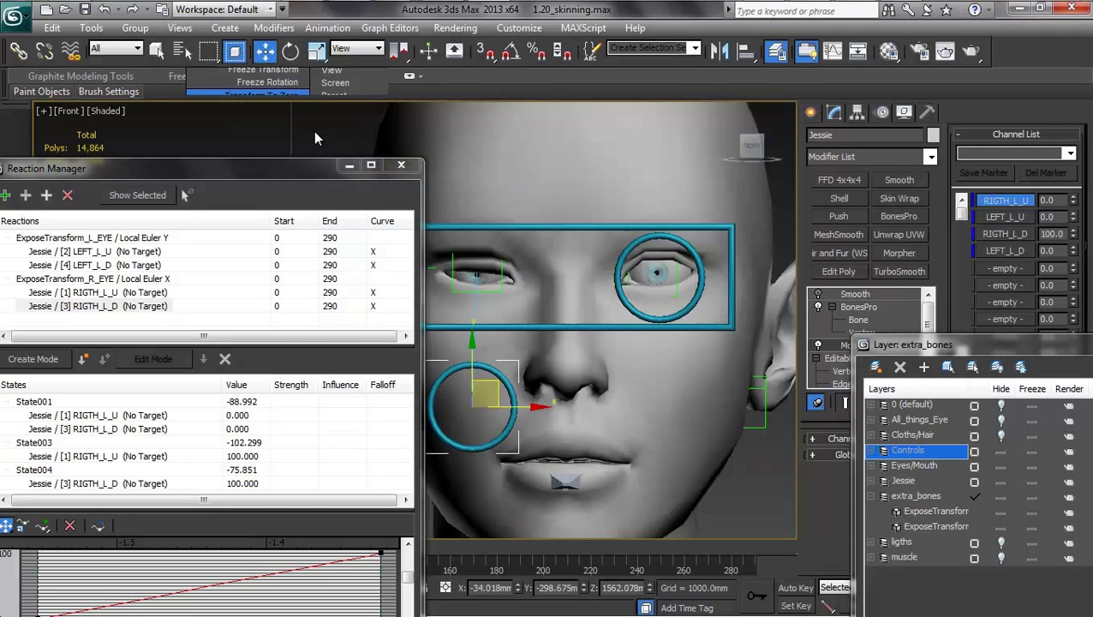
click(401, 164)
middle_drag(327, 216, 306, 223)
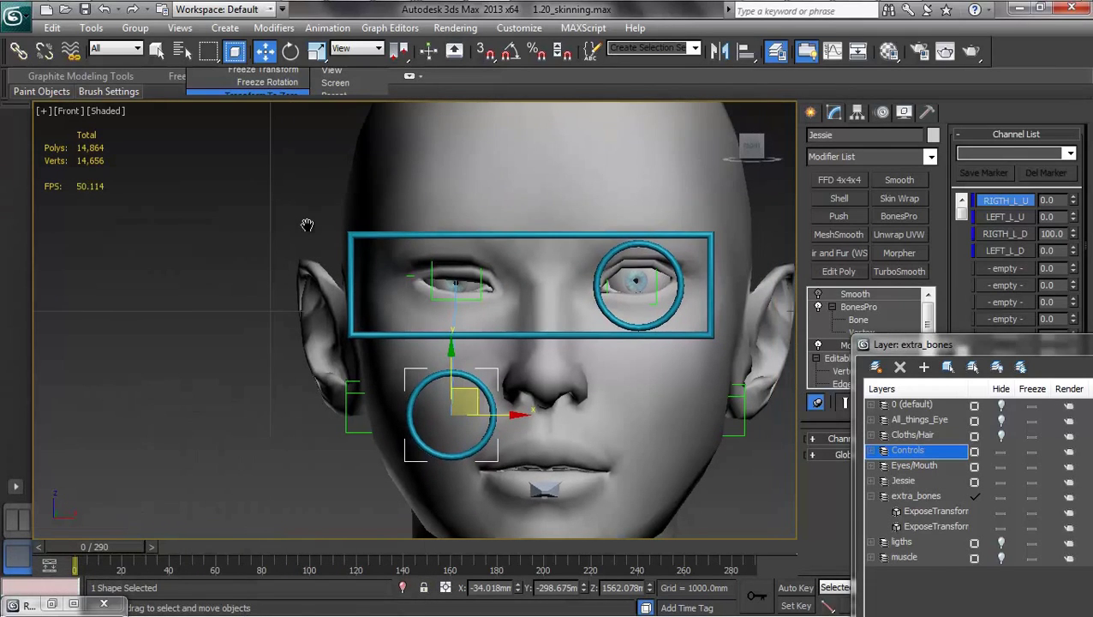
right_click(249, 253)
click(223, 215)
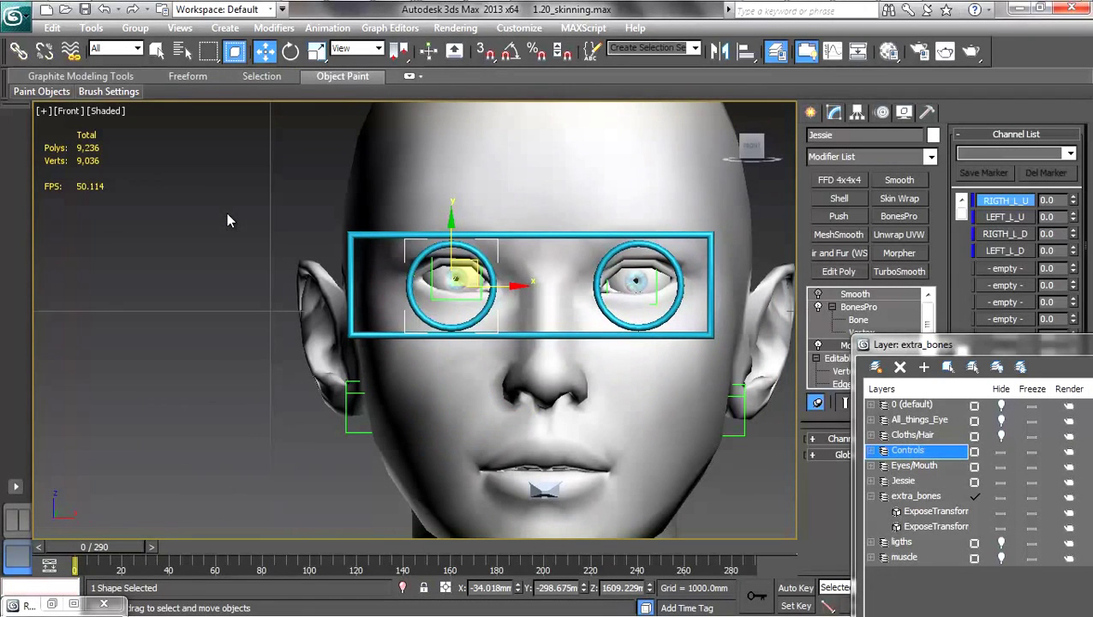
- Select the combined eye control and drag it around to test both eyelids
click(503, 232)
drag(548, 261, 582, 346)
drag(450, 311, 555, 315)
scroll(491, 327, up, 3)
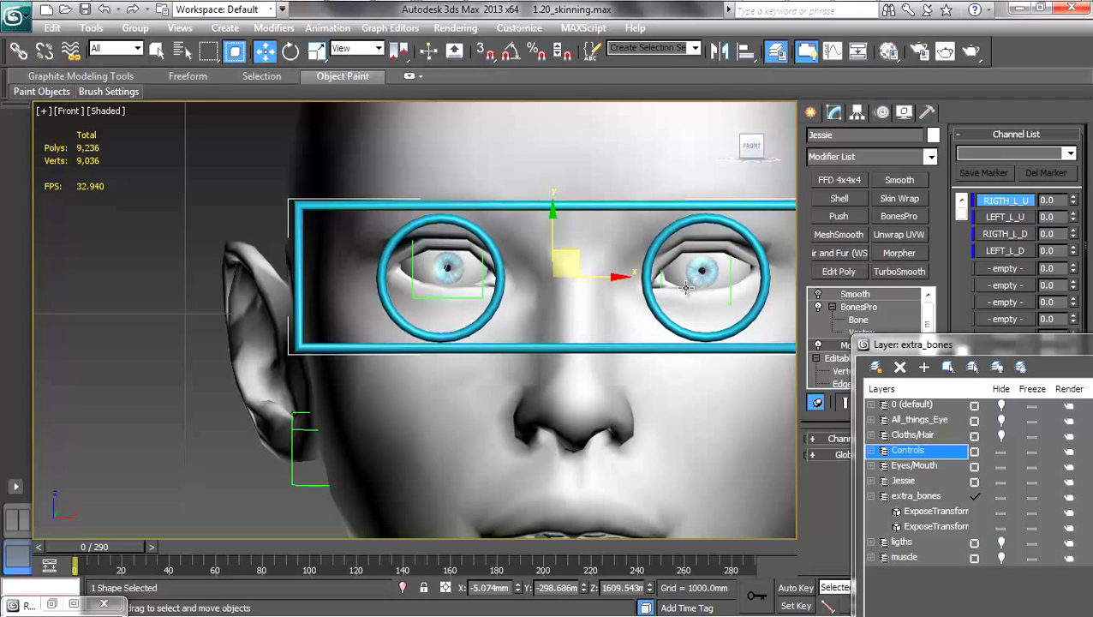
drag(576, 255, 624, 420)
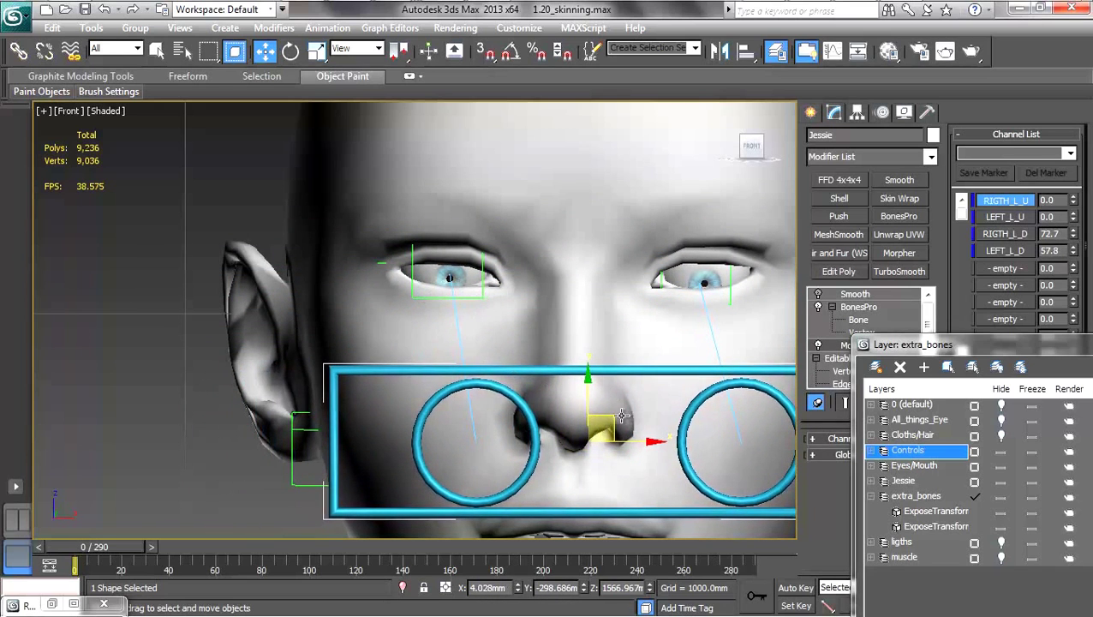
drag(624, 413, 564, 366)
- Transform the combined eye control back to zero and recenter the face in view
right_click(261, 211)
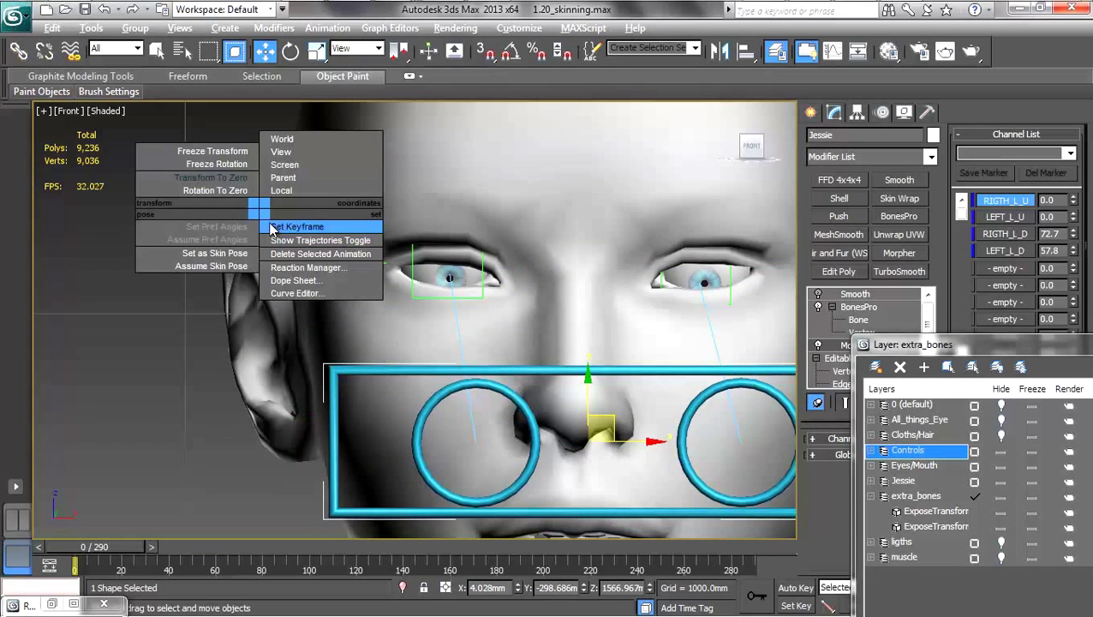
click(230, 183)
middle_drag(420, 297, 331, 310)
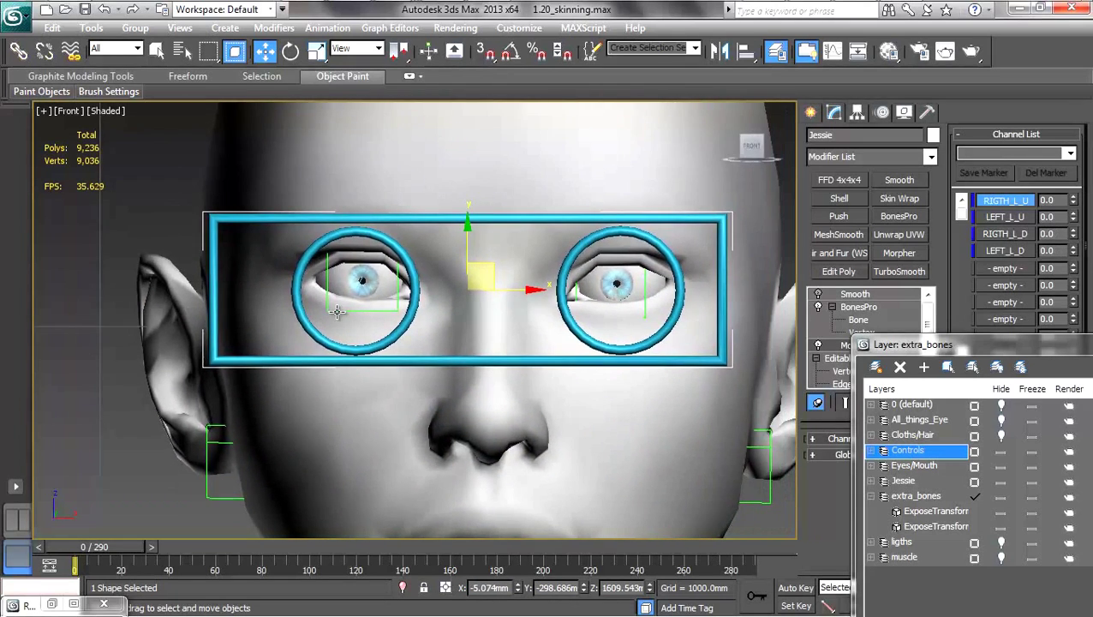
scroll(336, 310, down, 4)
scroll(336, 310, up, 2)
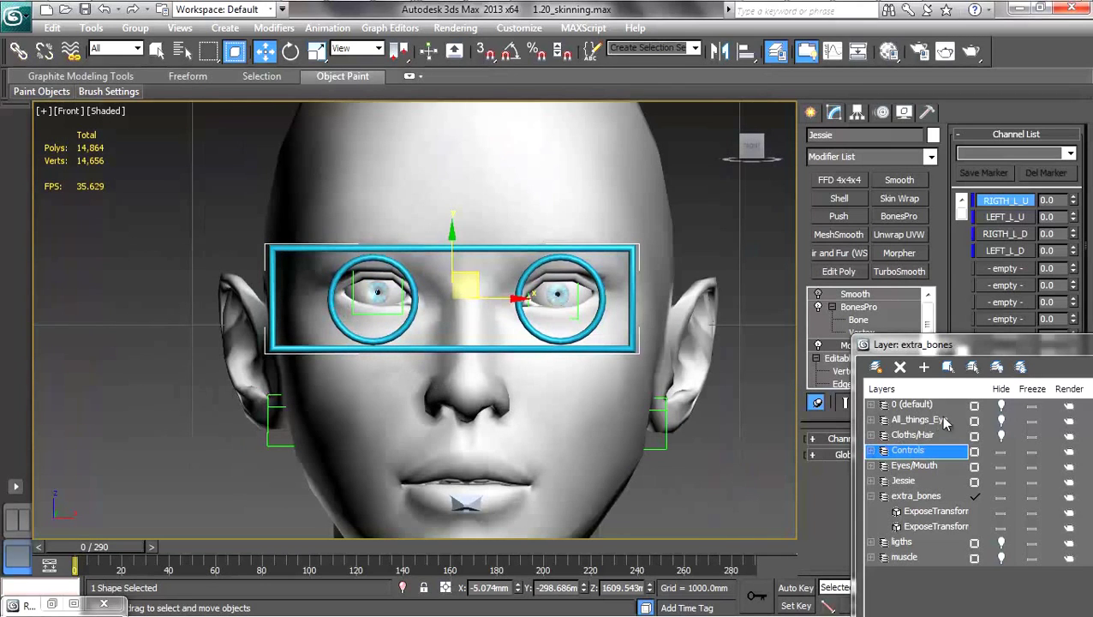
- Hide the 0, All_things_Eye and Controls layers and switch to rotating the chin helper
drag(1001, 406, 1002, 414)
click(1002, 419)
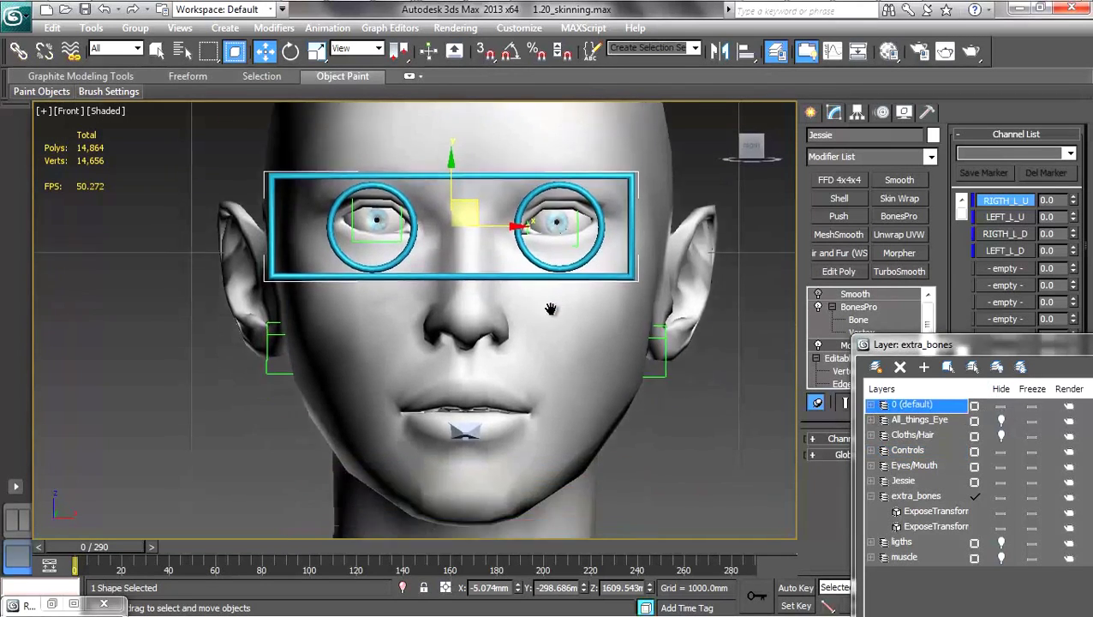
drag(649, 105, 292, 485)
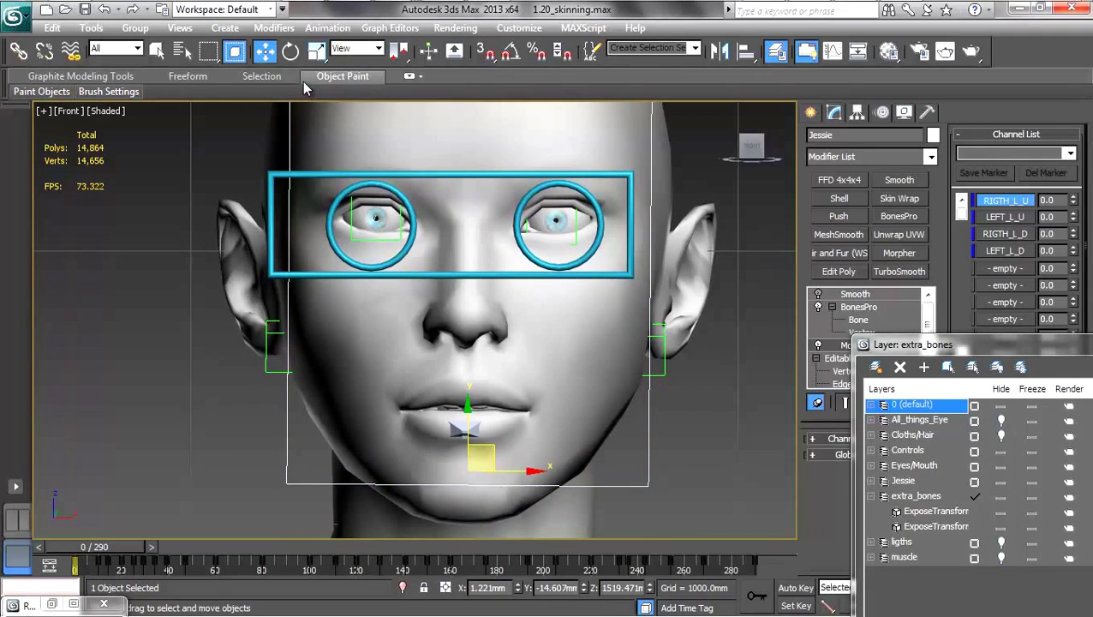
click(290, 51)
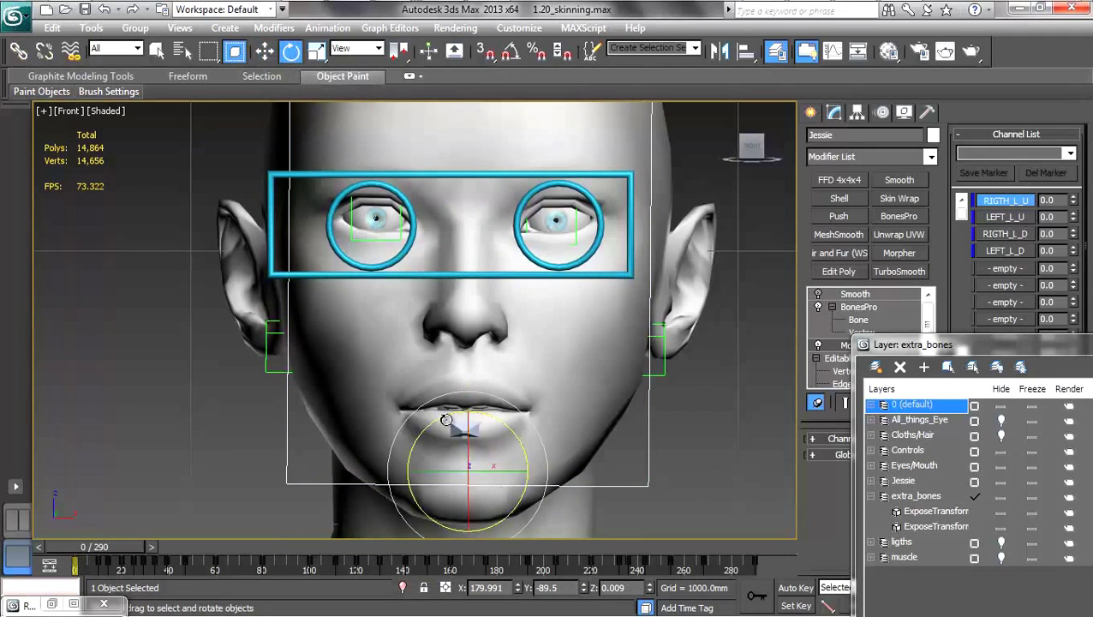
drag(457, 452, 460, 445)
click(1001, 451)
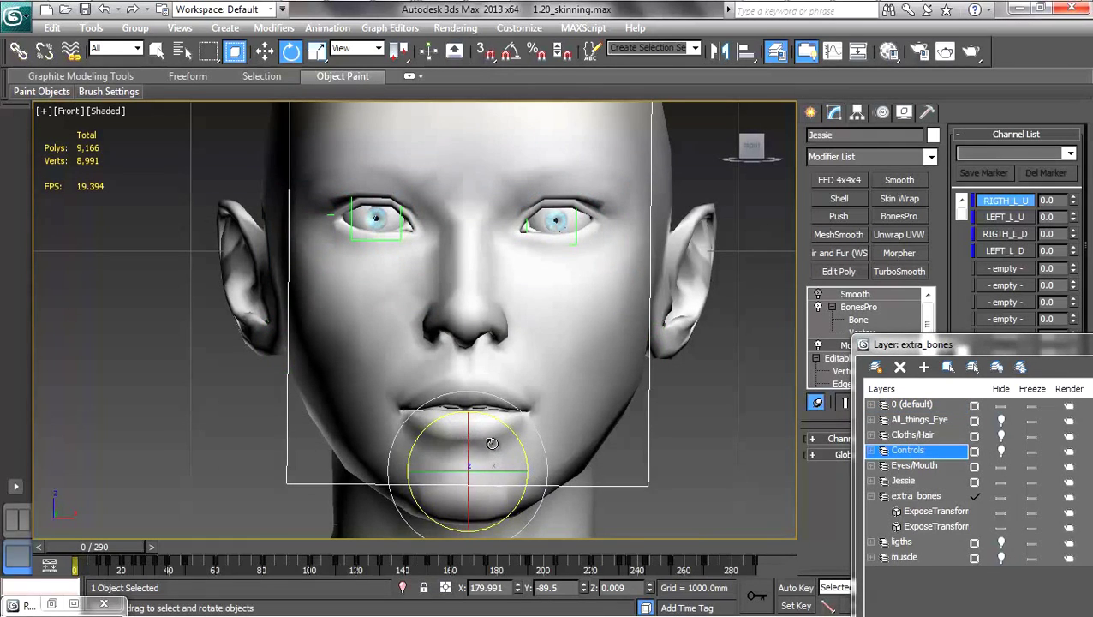
- Rotate the chin helper so the upper eyelids follow, leaving RIGTH_L_U at 7.1 and LEFT_L_U at 3.7
mouse_move(490, 443)
mouse_down()
mouse_move(480, 451)
mouse_move(493, 460)
mouse_move(514, 451)
mouse_move(498, 447)
mouse_move(486, 460)
mouse_move(495, 470)
mouse_move(498, 458)
mouse_move(479, 454)
mouse_up()
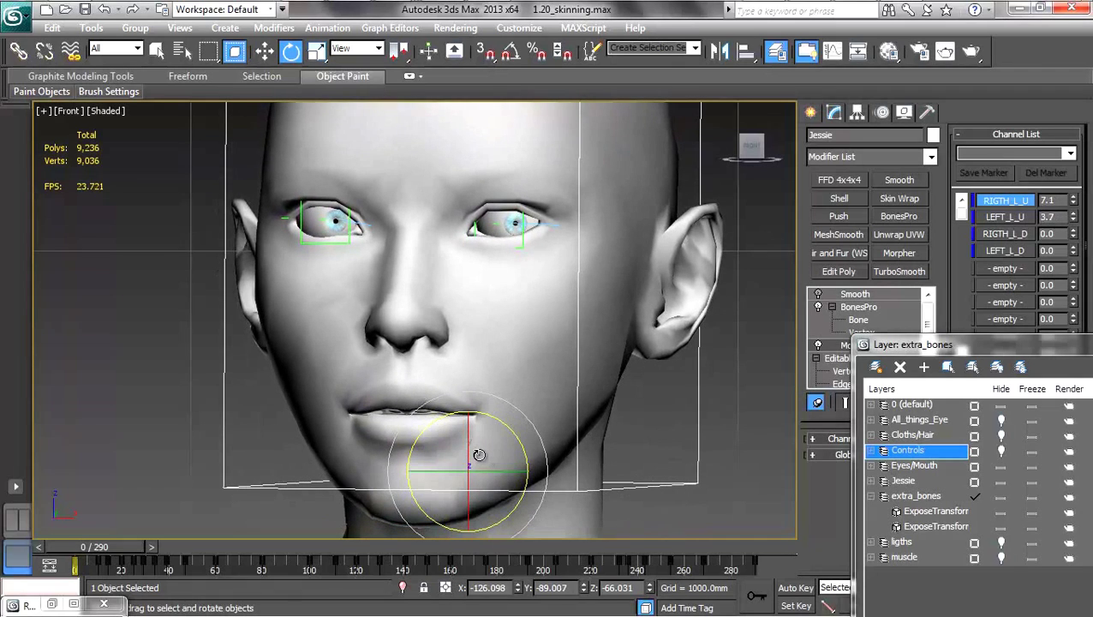